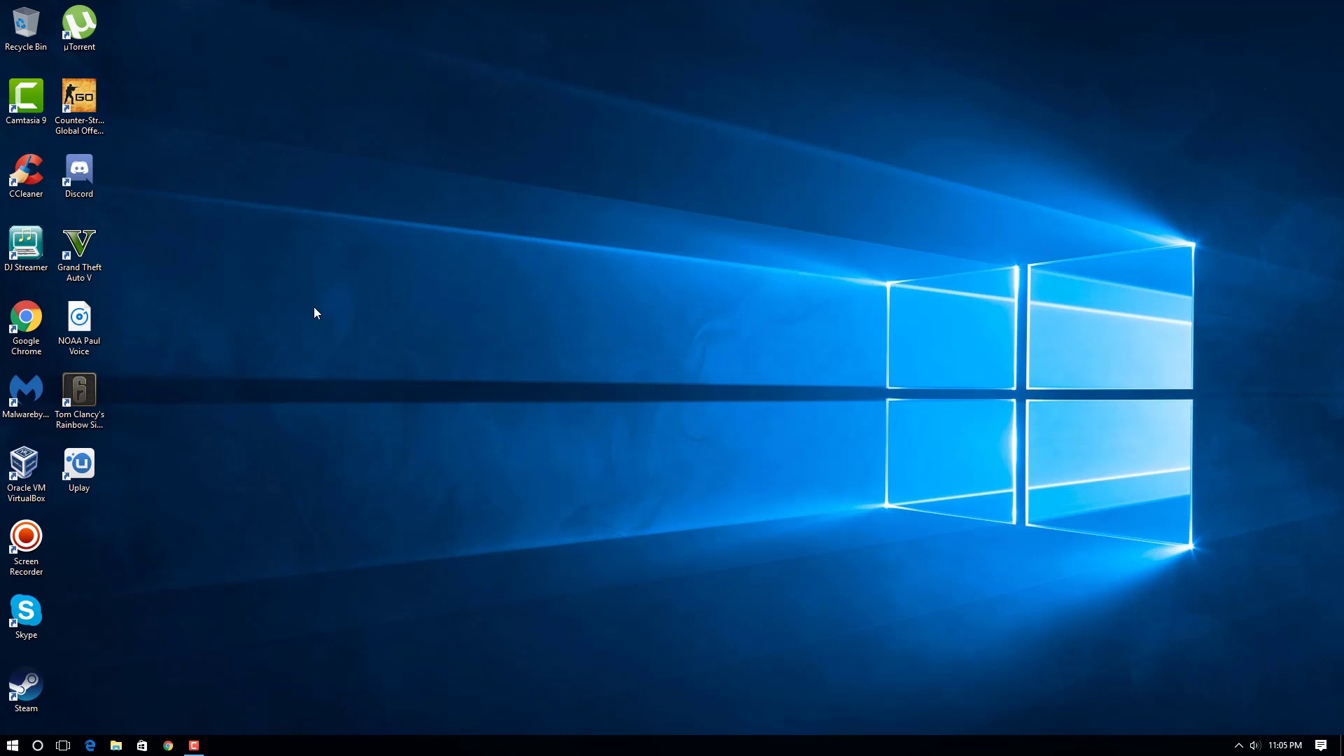
Open File Explorer from Start's Documents and check Local Disk (C:) free space under This PC.
click(12, 744)
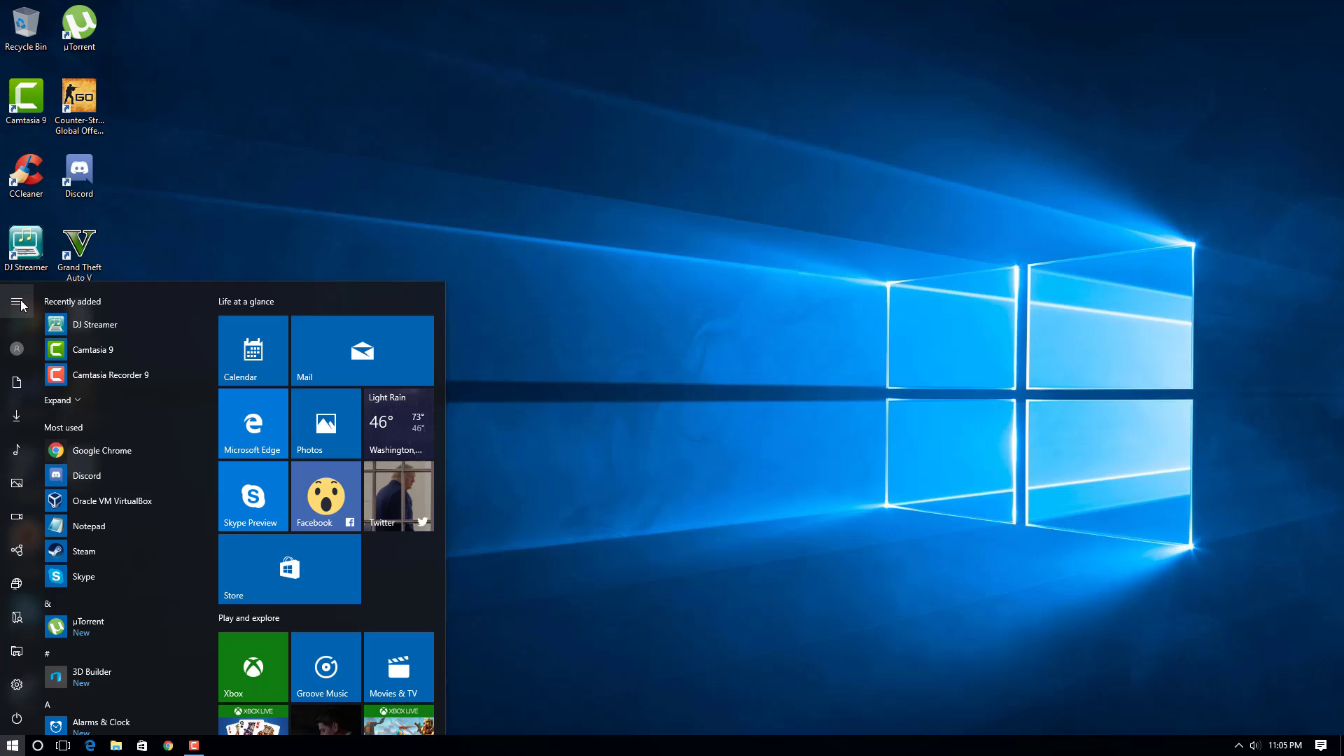
click(17, 301)
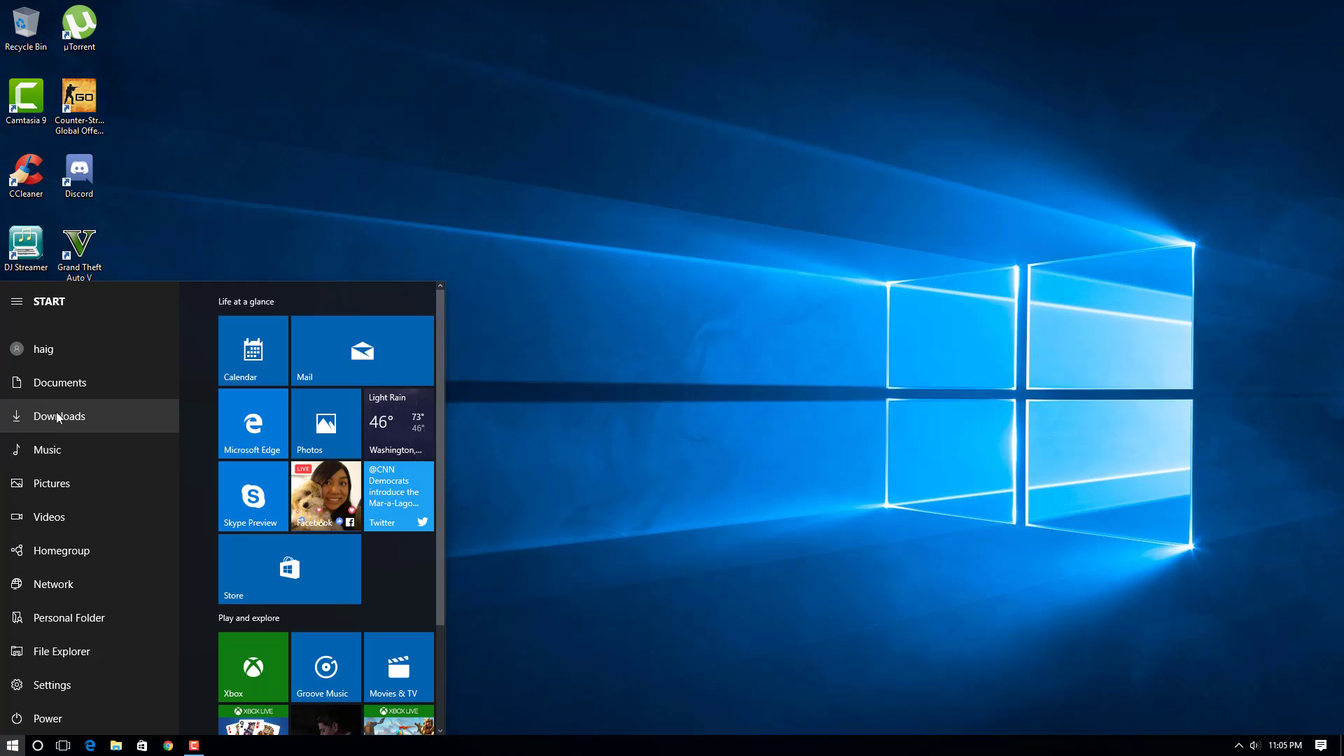
click(58, 383)
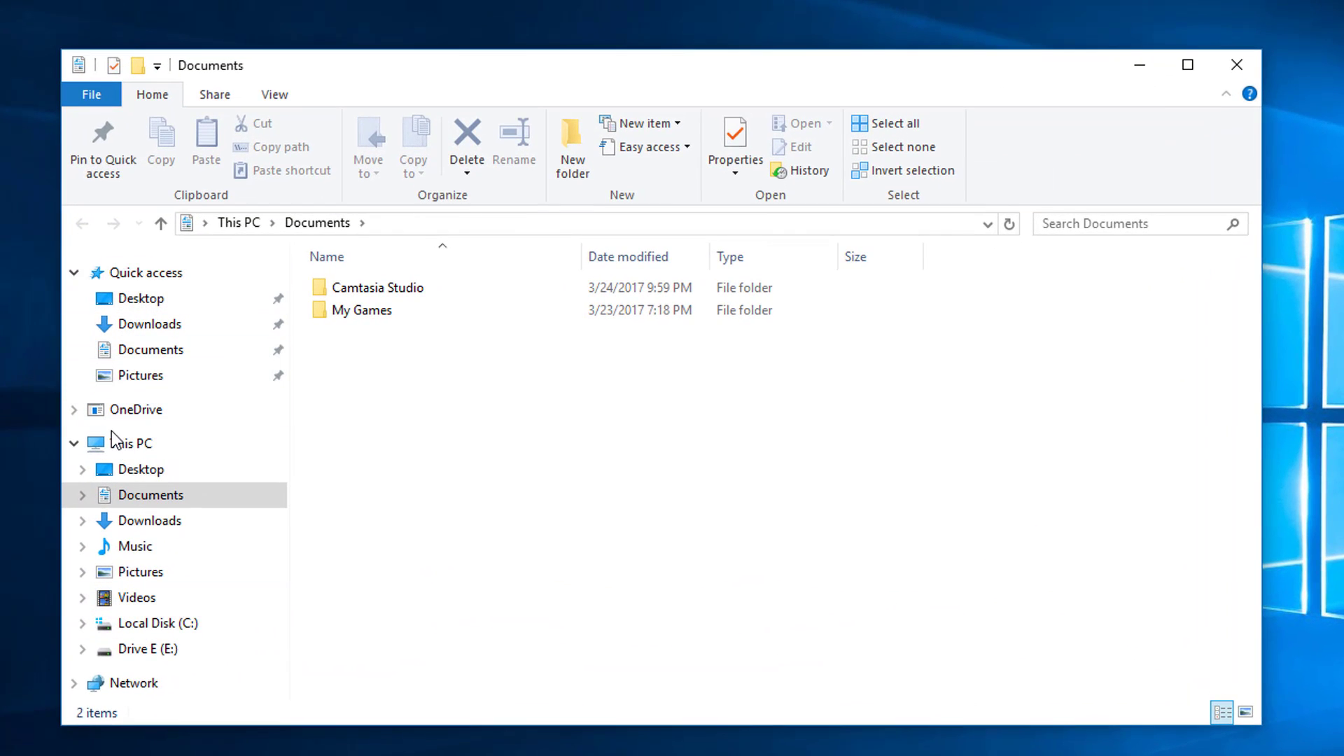
click(113, 443)
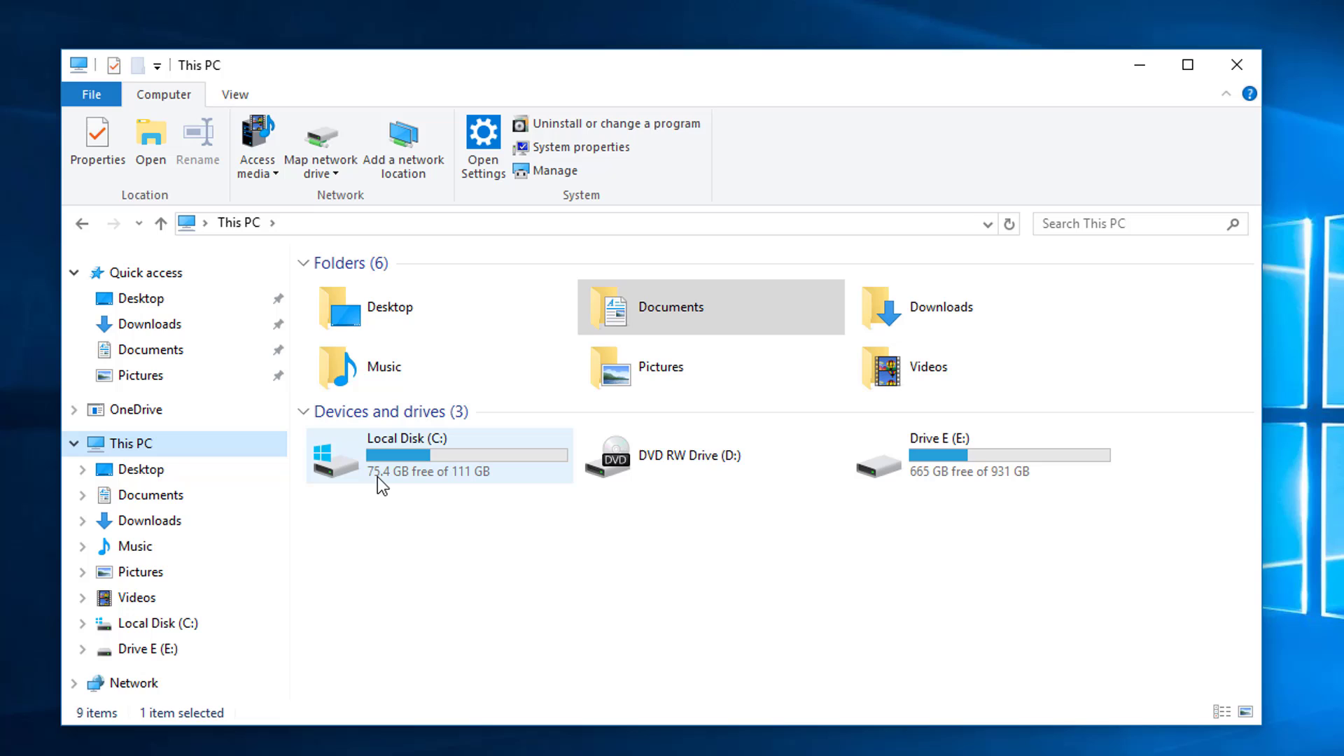
mouse_move(438, 455)
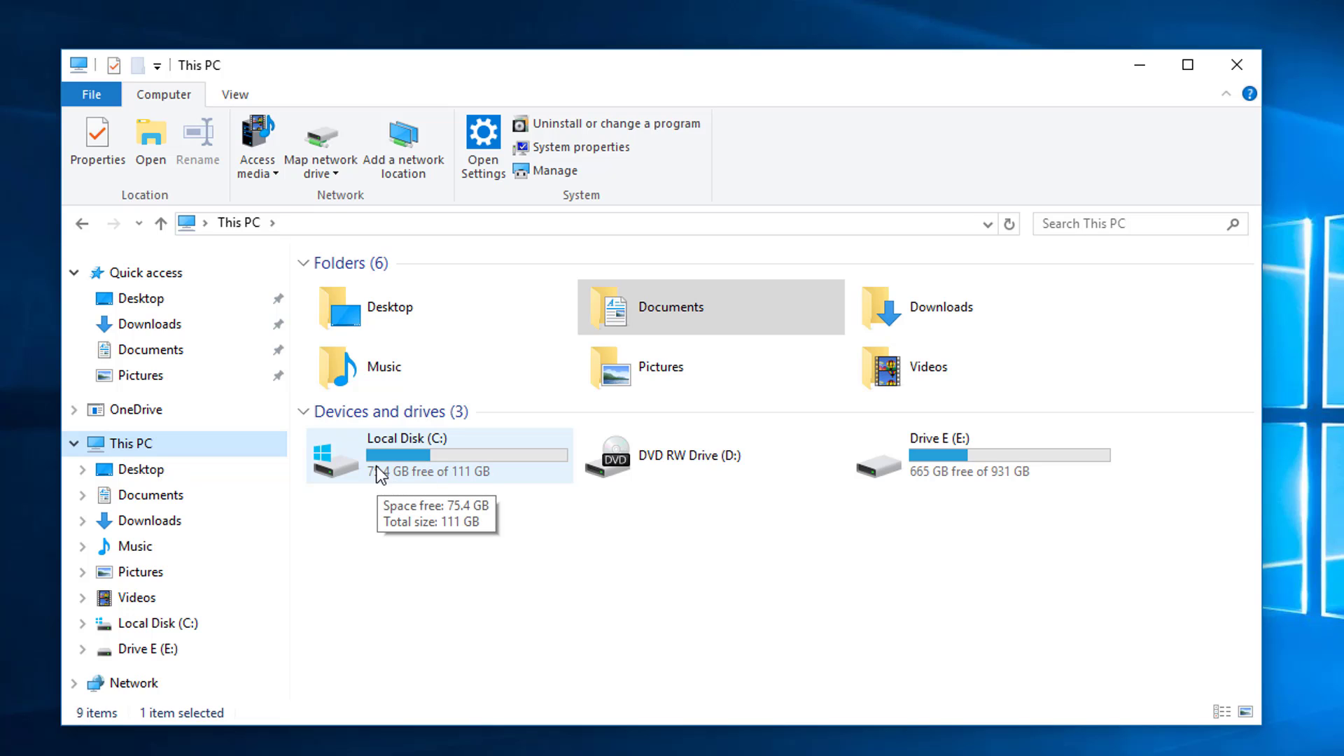
click(473, 474)
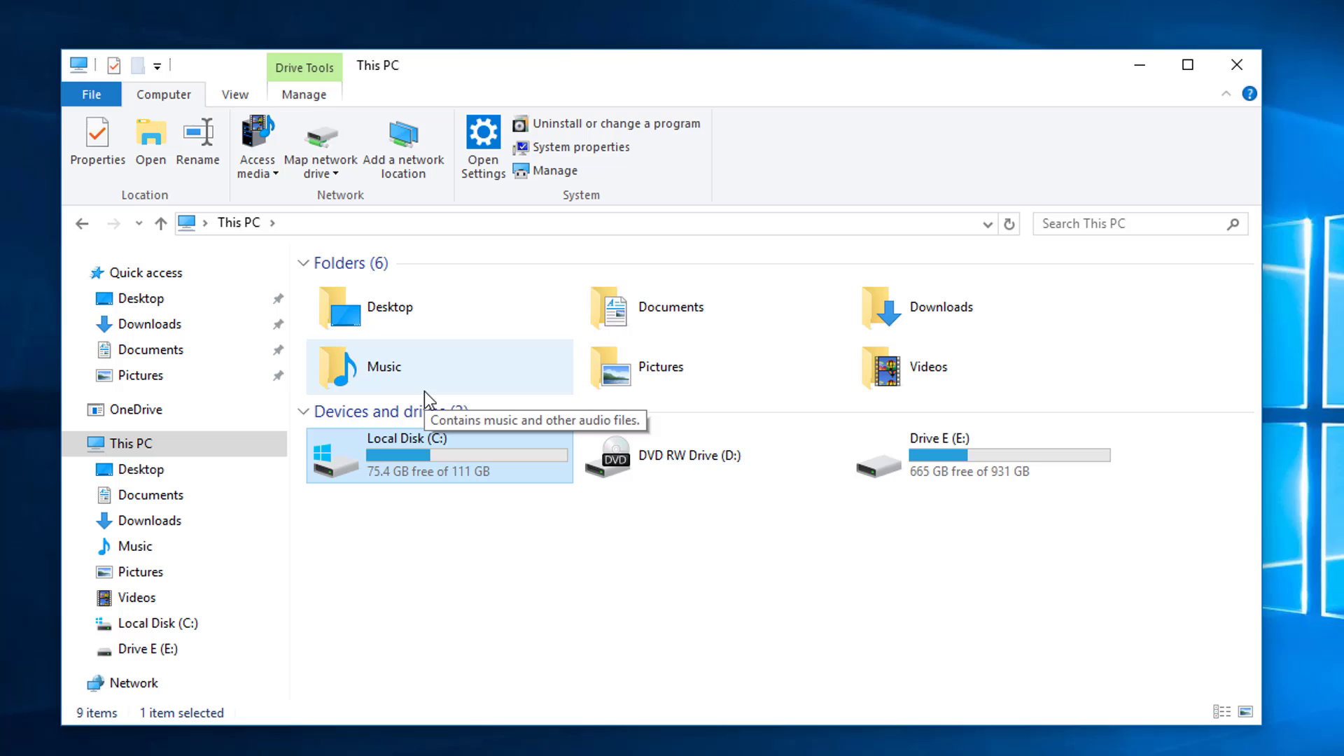
Browse Local Disk (C:), Documents, Desktop, and the 14-item Downloads folder.
double_click(393, 452)
click(148, 497)
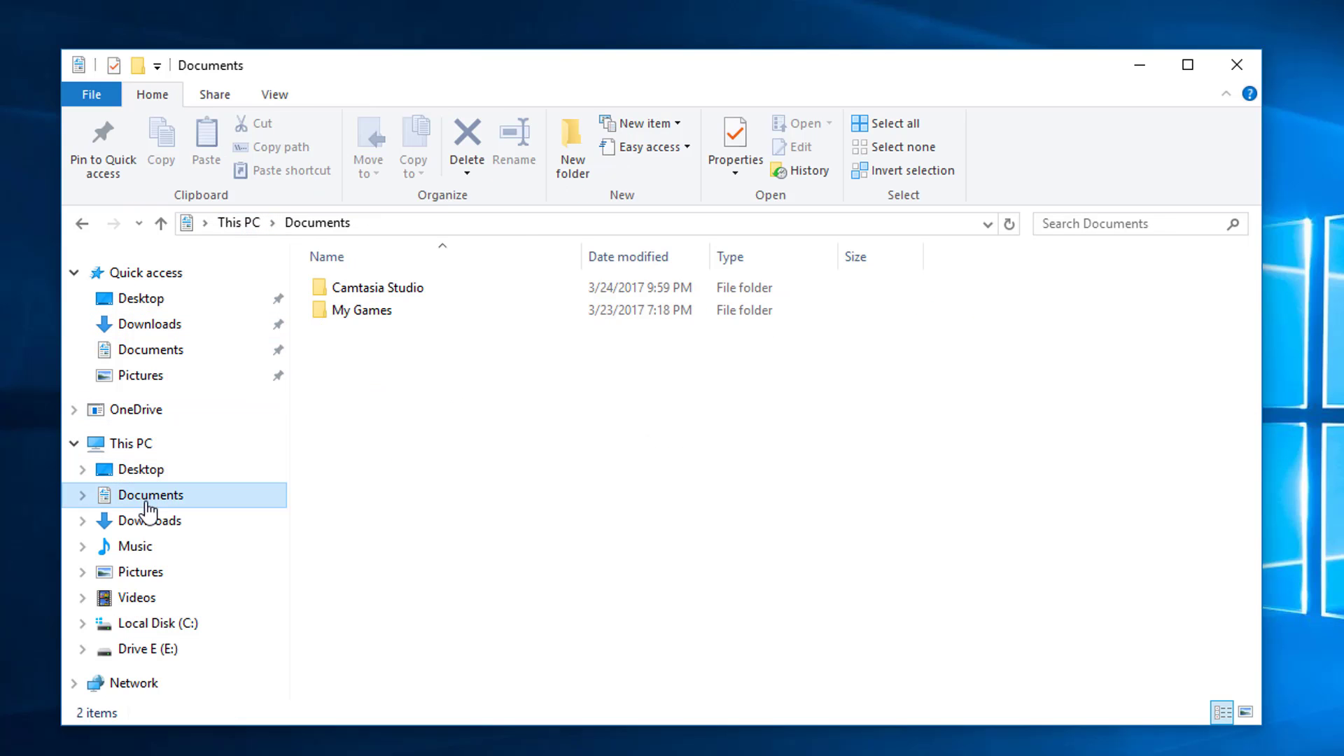
click(148, 520)
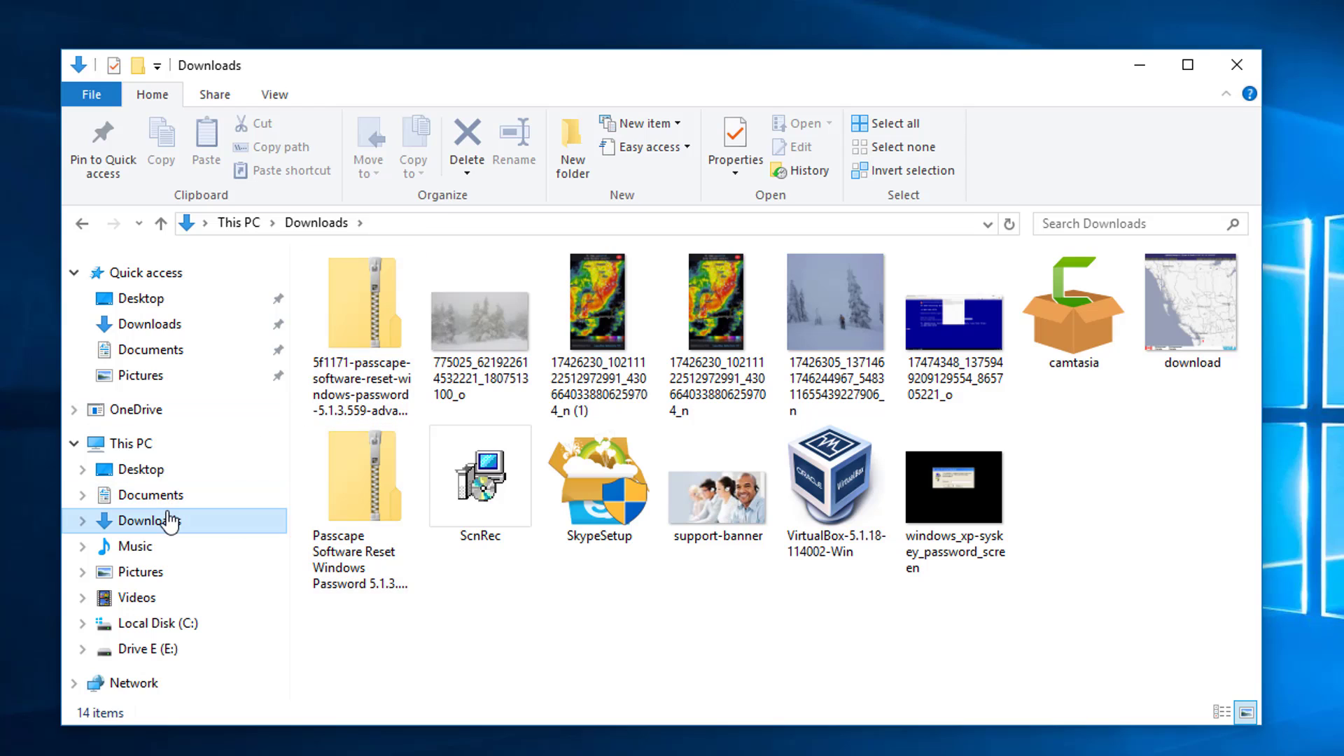
click(157, 467)
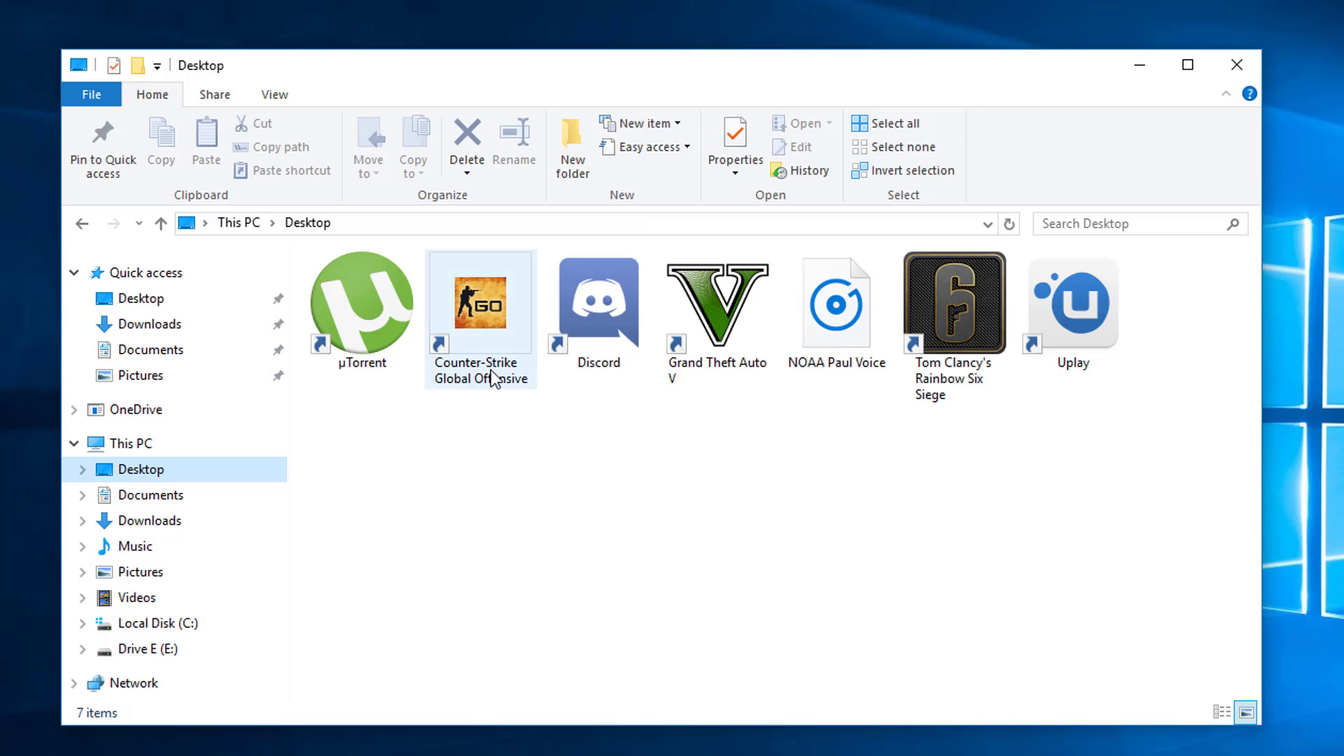
click(144, 520)
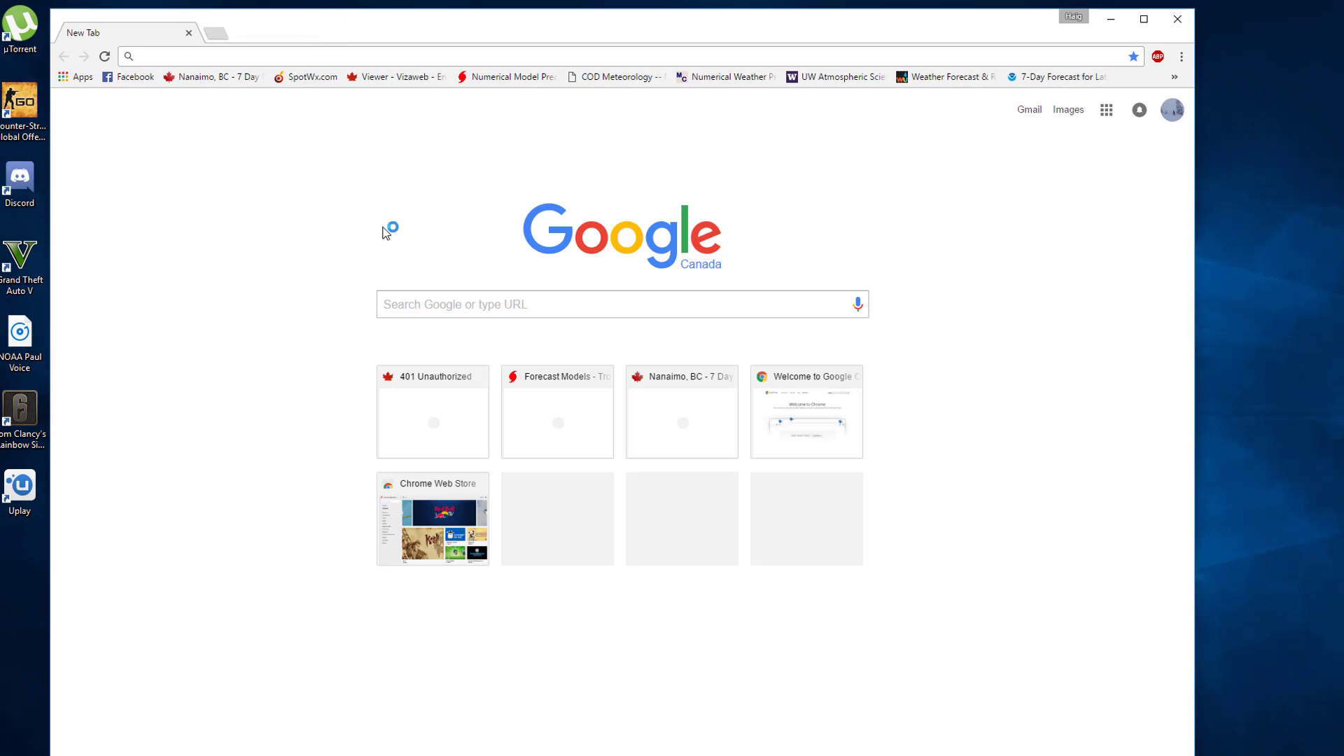
Search Google for 'Wiztre' and save WizTree from Antibody Software's page to Downloads.
click(404, 305)
text(Wiz)
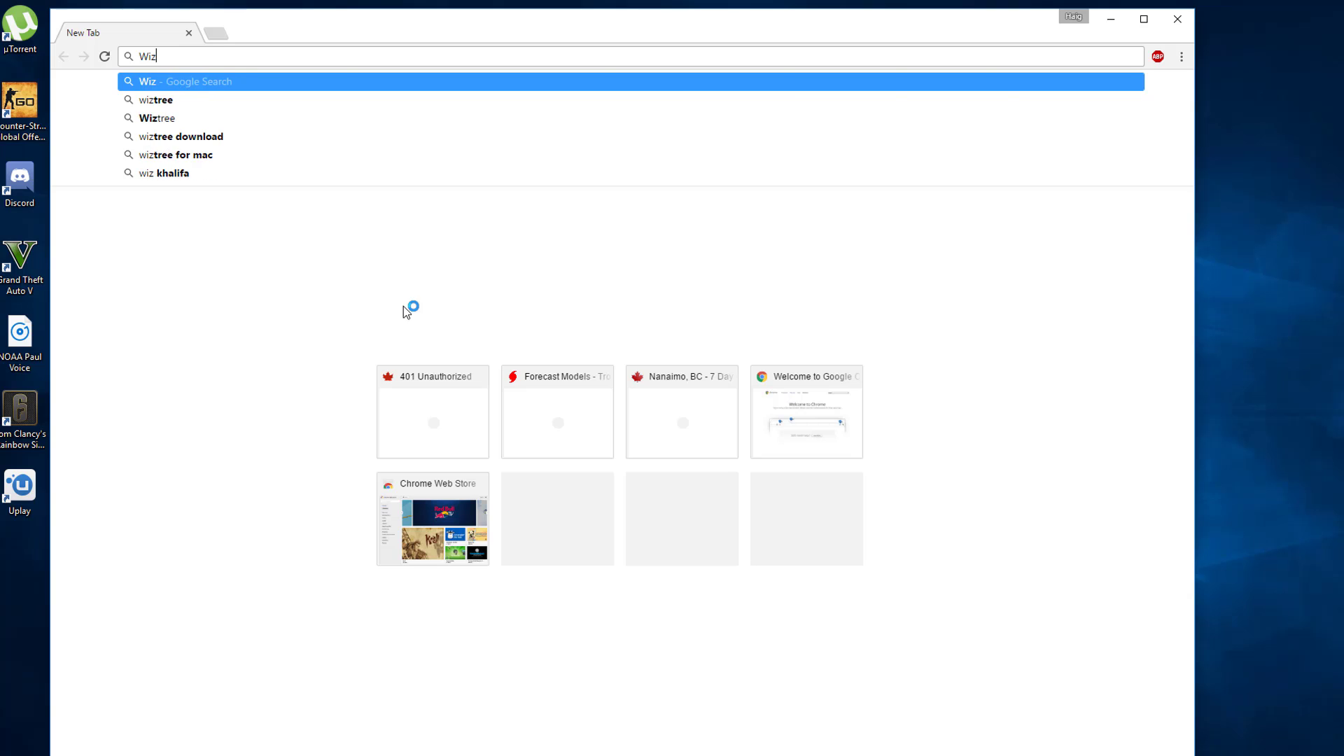
text(tre)
key(Return)
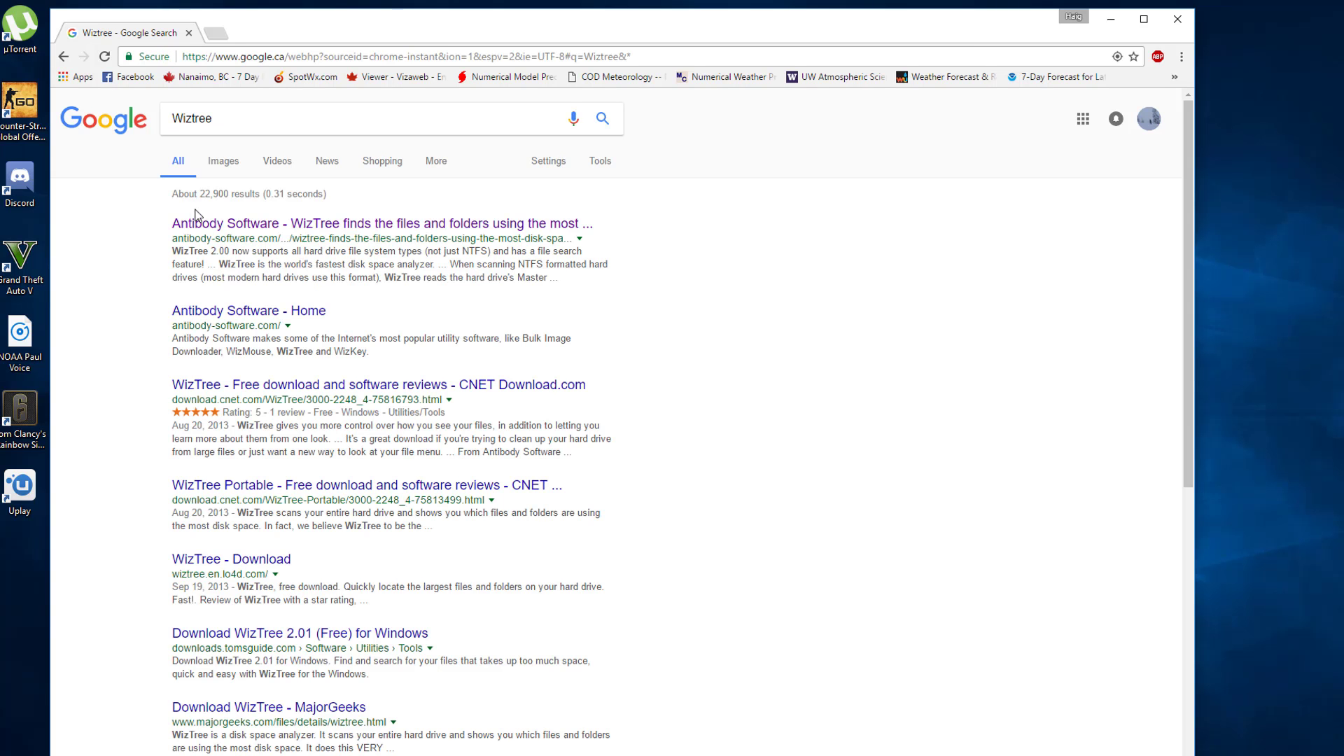
click(206, 229)
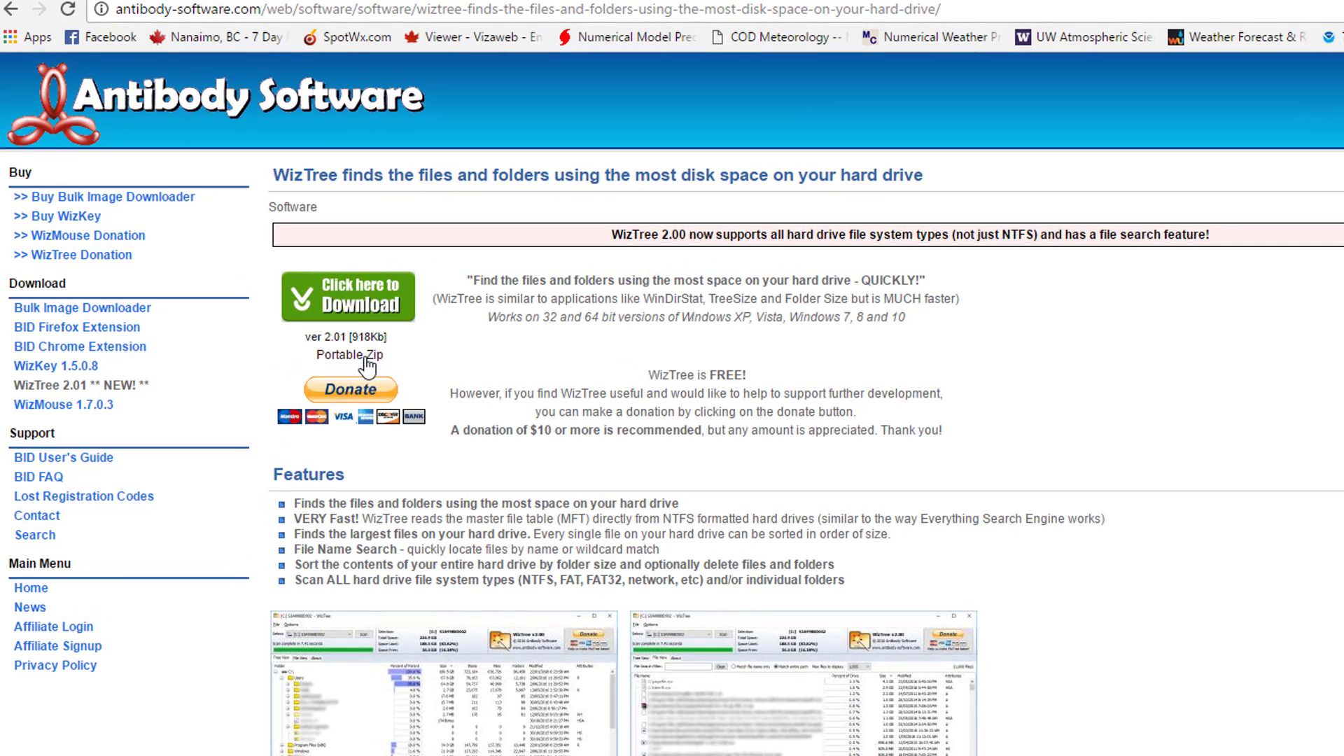
click(359, 308)
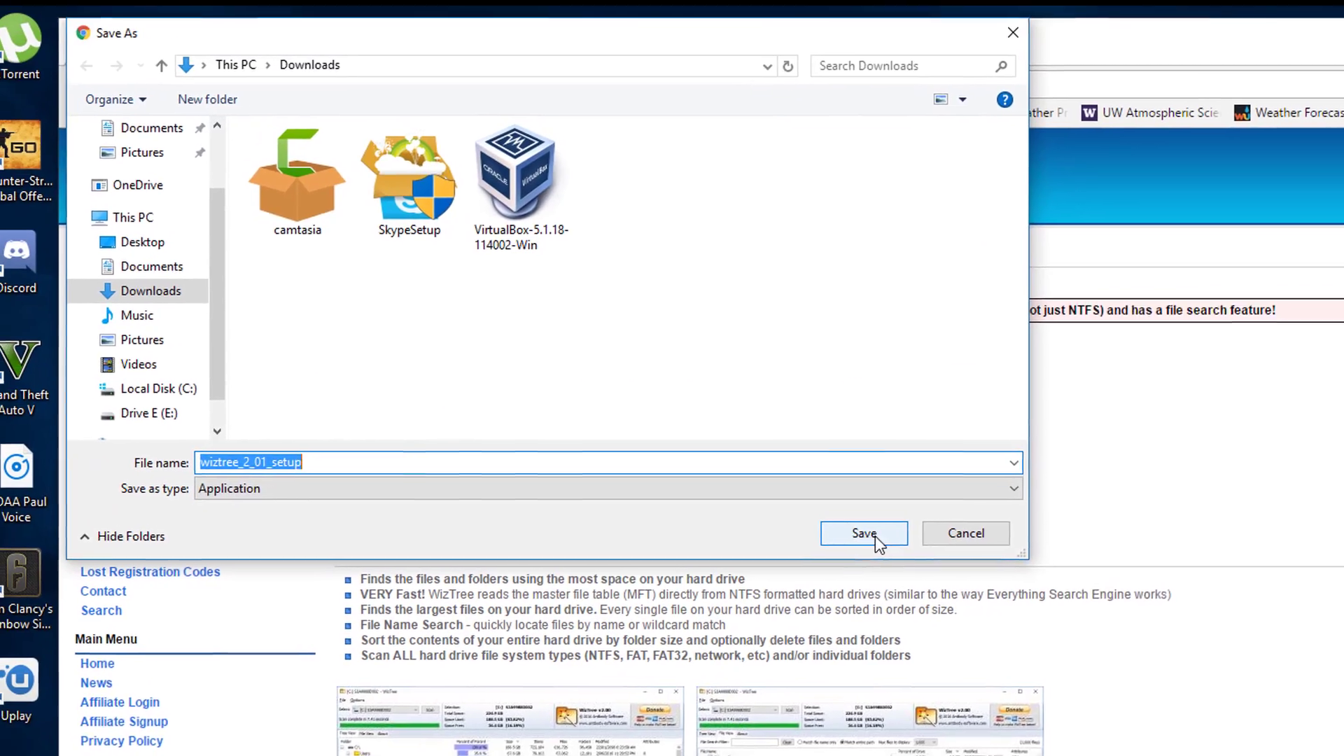
click(872, 534)
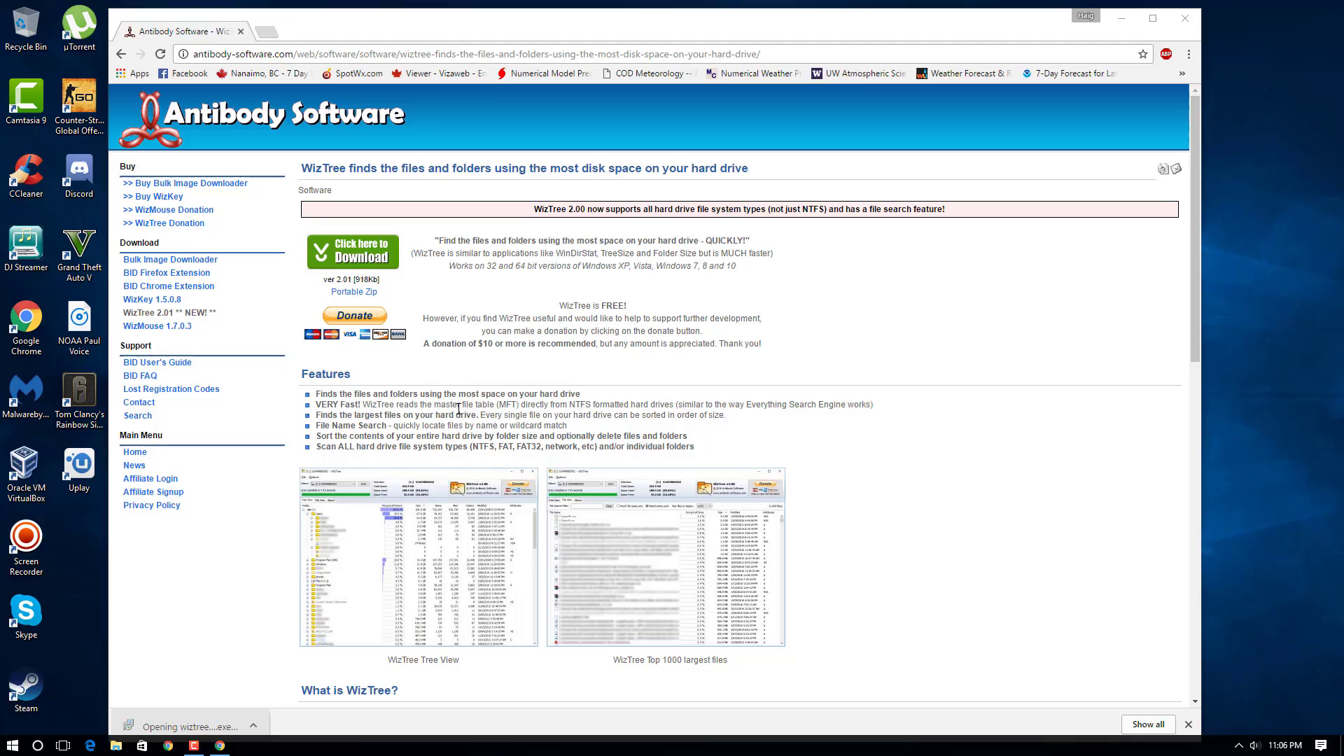
Install WizTree with default location and Start menu folder, launch it, and close Chrome.
click(691, 560)
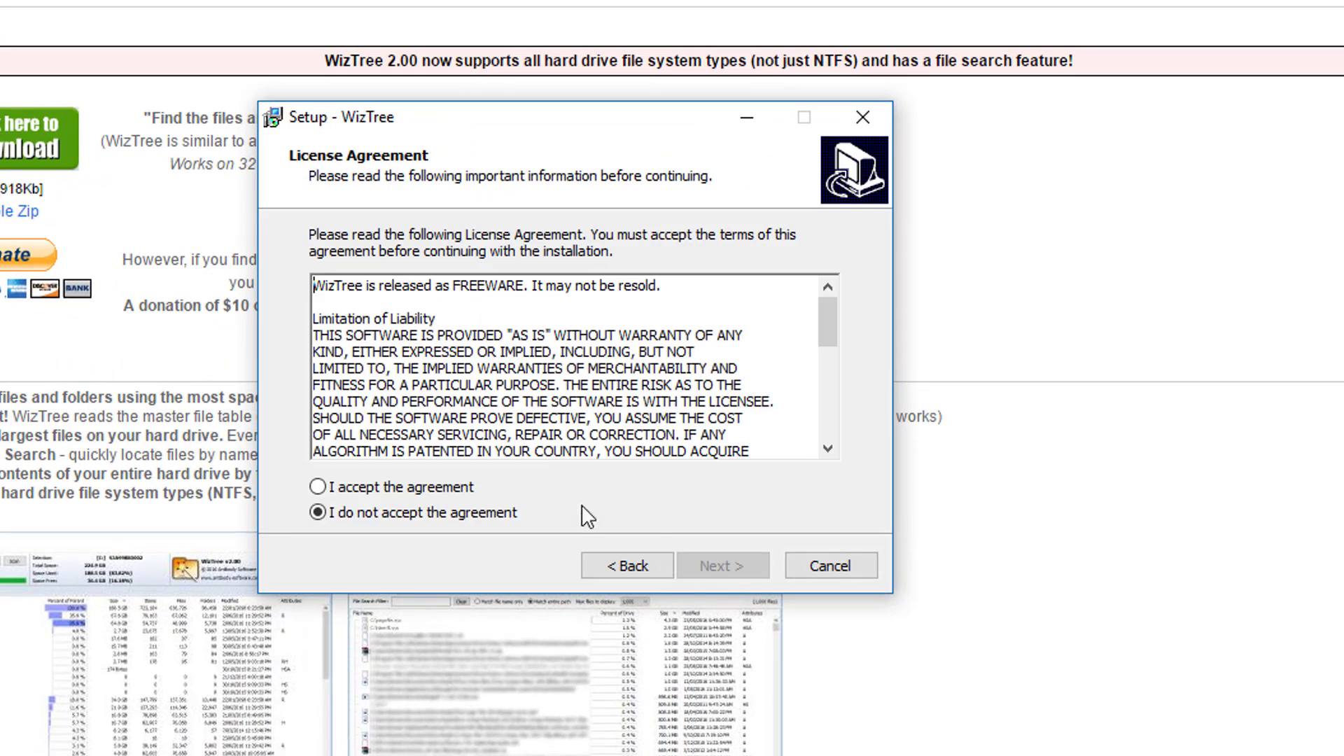
click(414, 490)
click(722, 565)
click(720, 564)
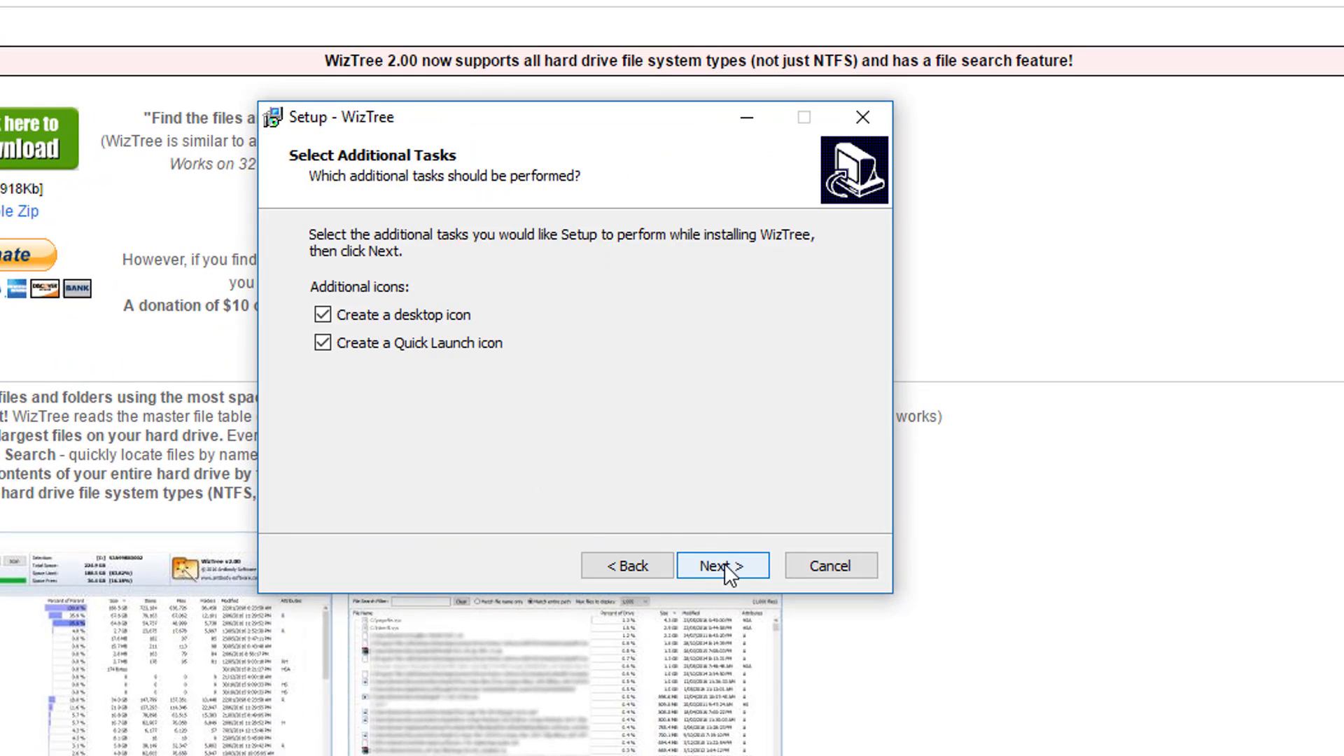
click(714, 566)
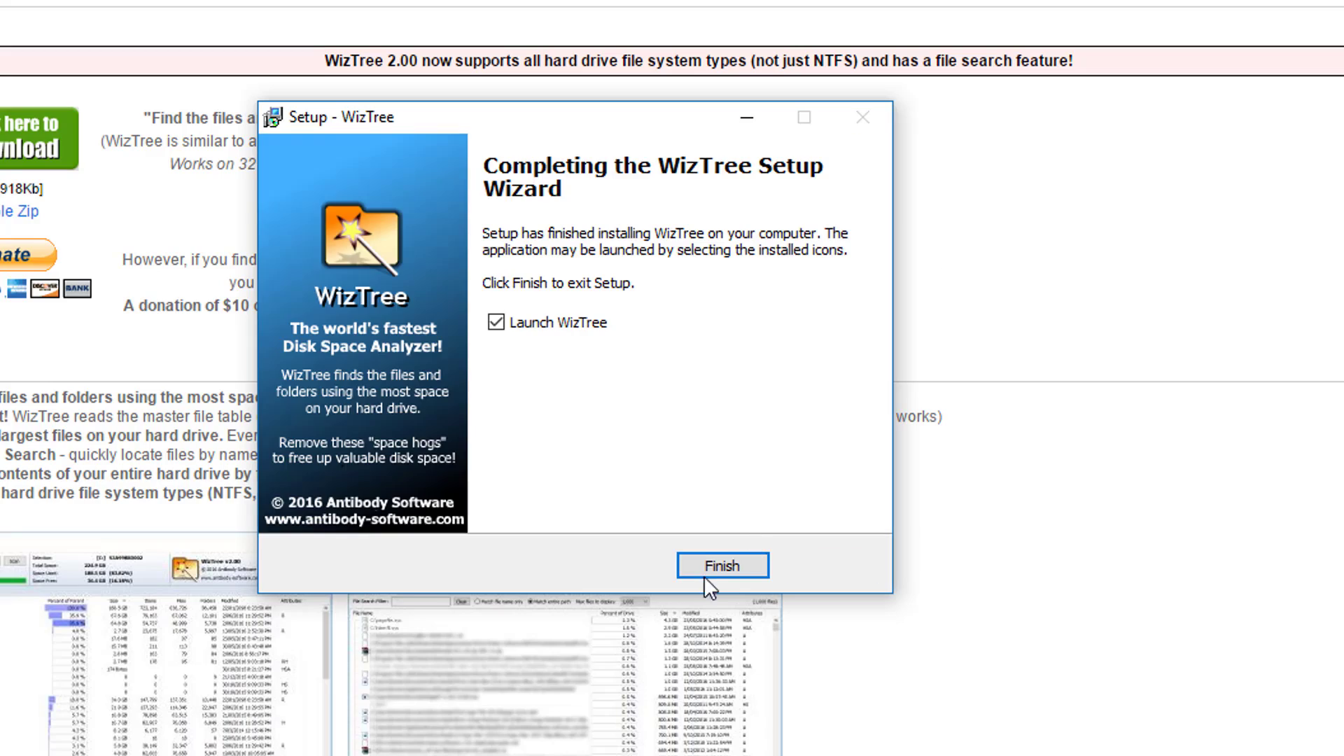
click(704, 577)
click(1197, 27)
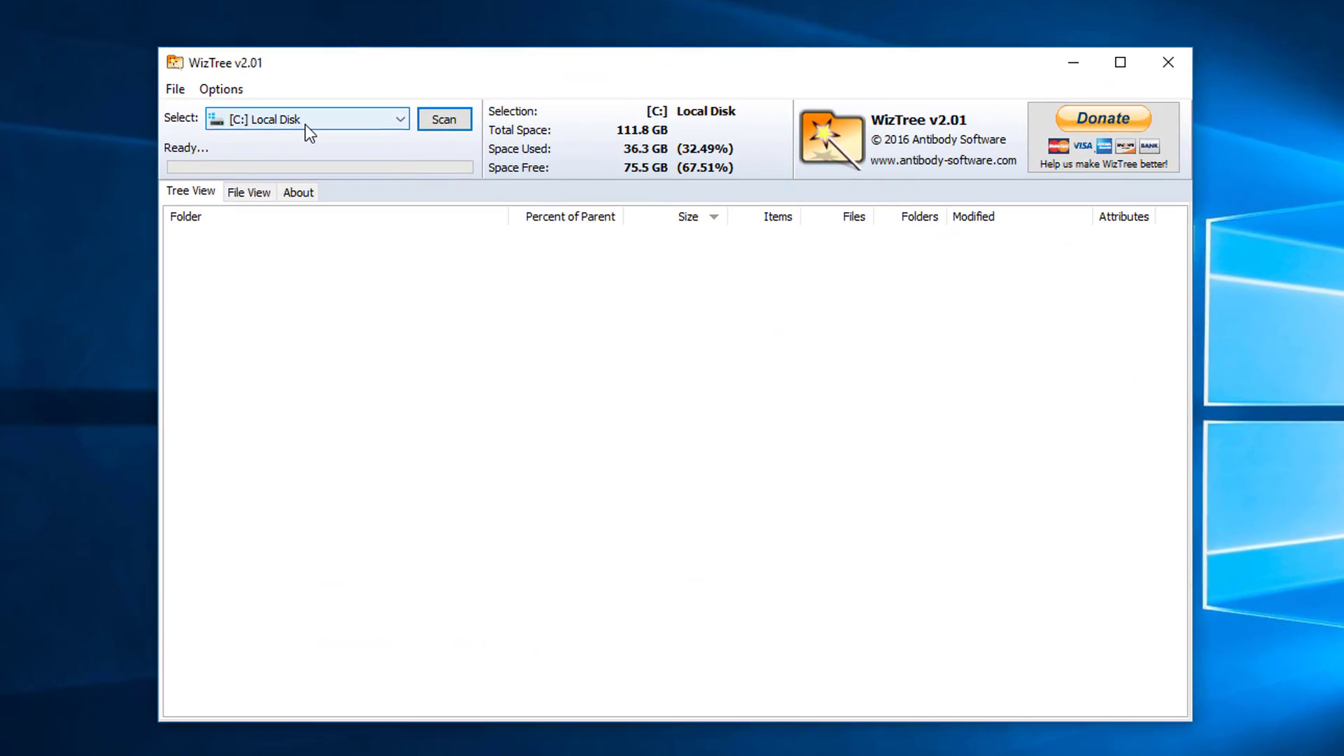
Scan [C:] Local Disk and select the 19.1 GB Windows folder at the top.
click(305, 121)
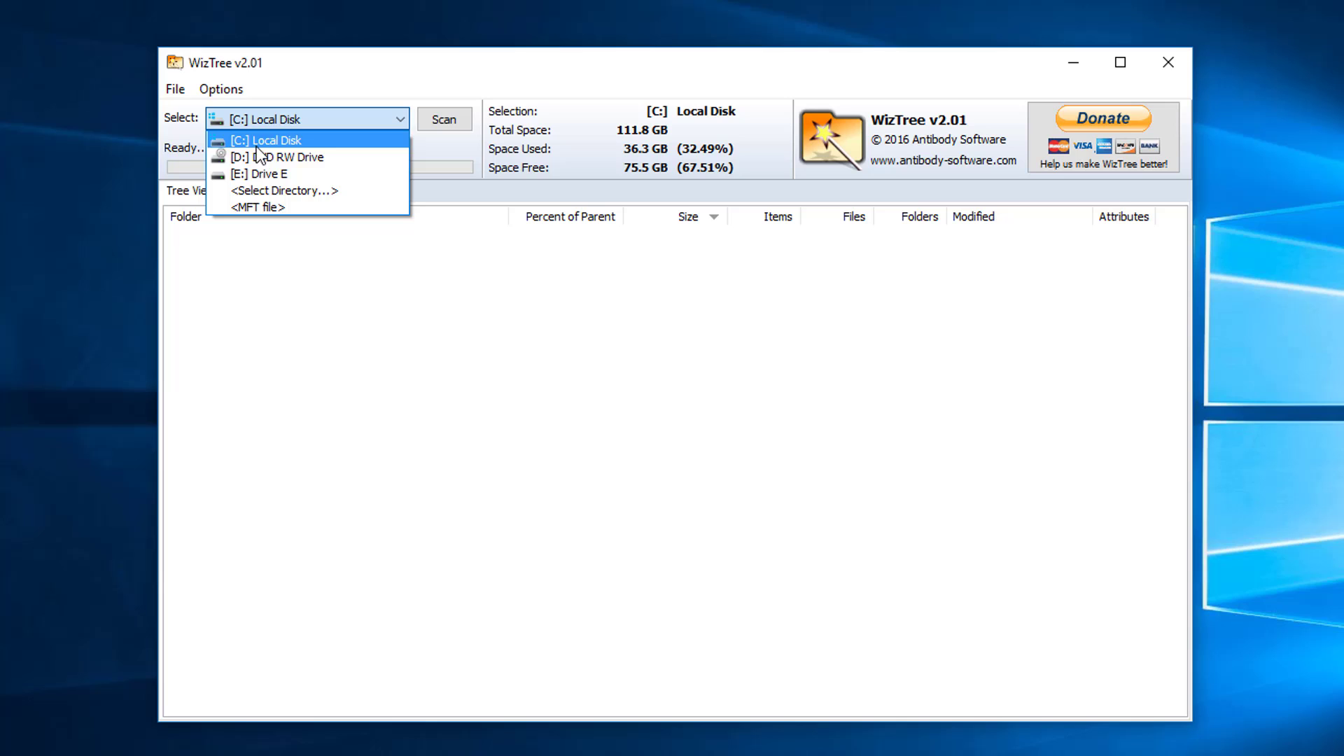
click(259, 141)
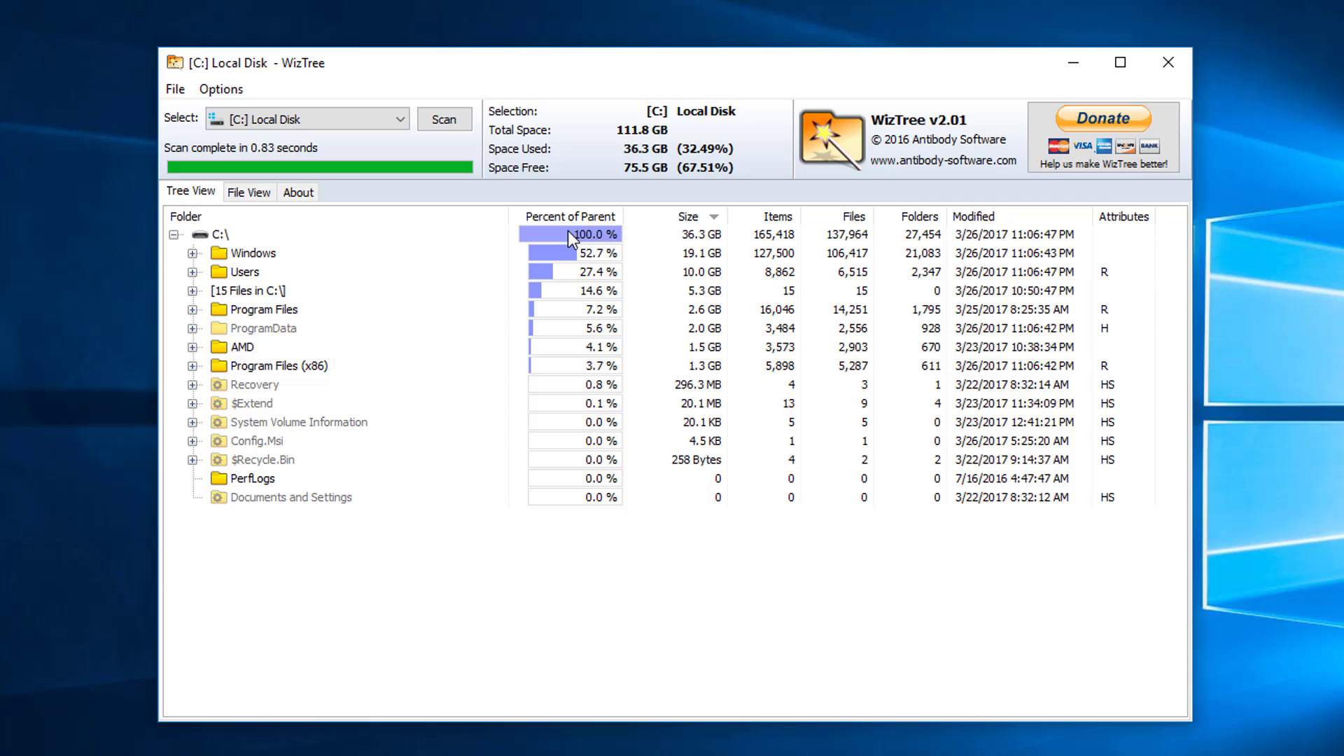
click(241, 254)
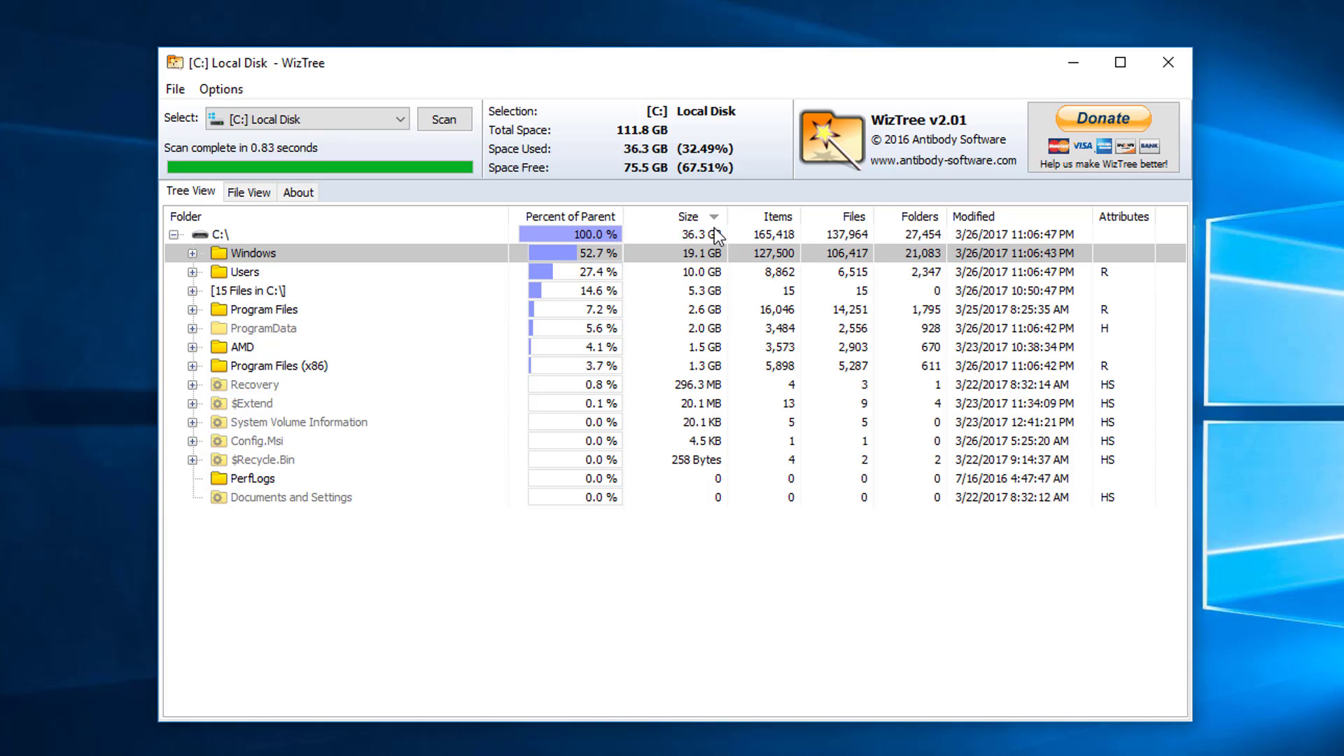
Expand Users and haig in WizTree to find the 830.8 MB Downloads folder.
click(193, 272)
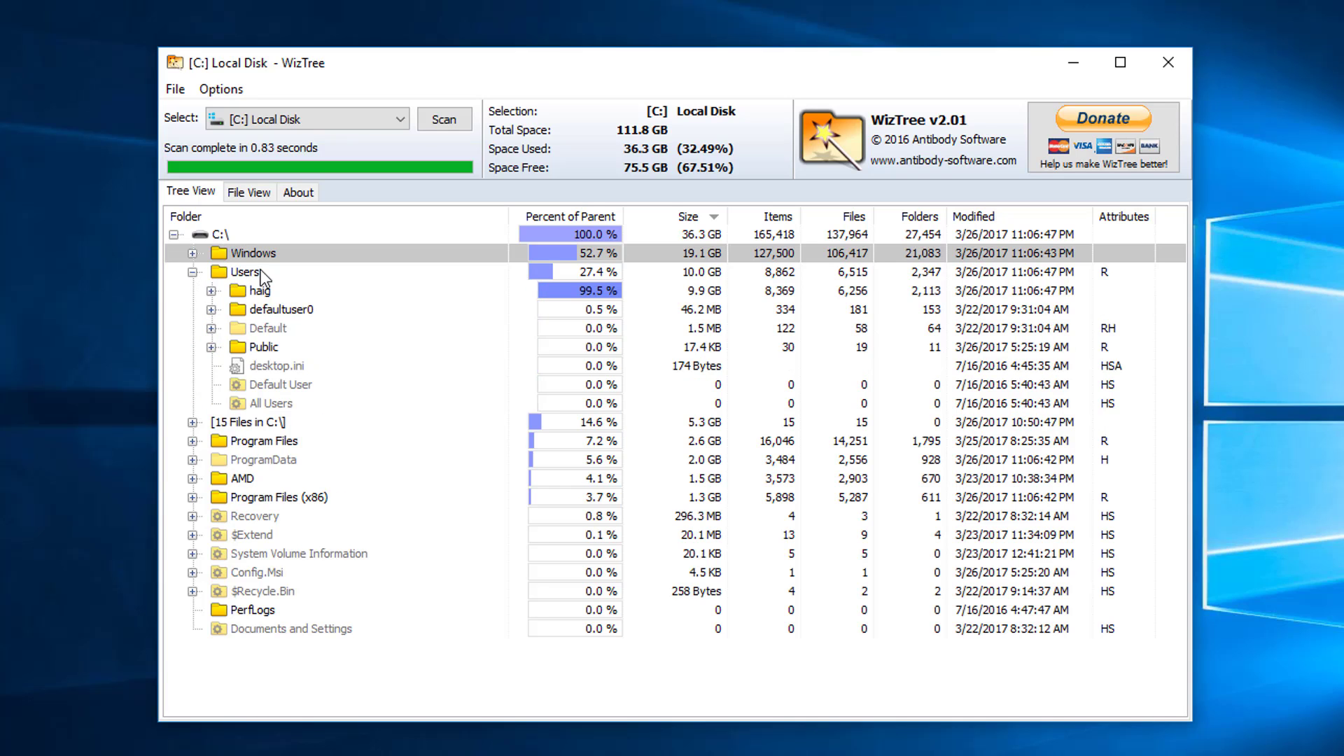
click(250, 292)
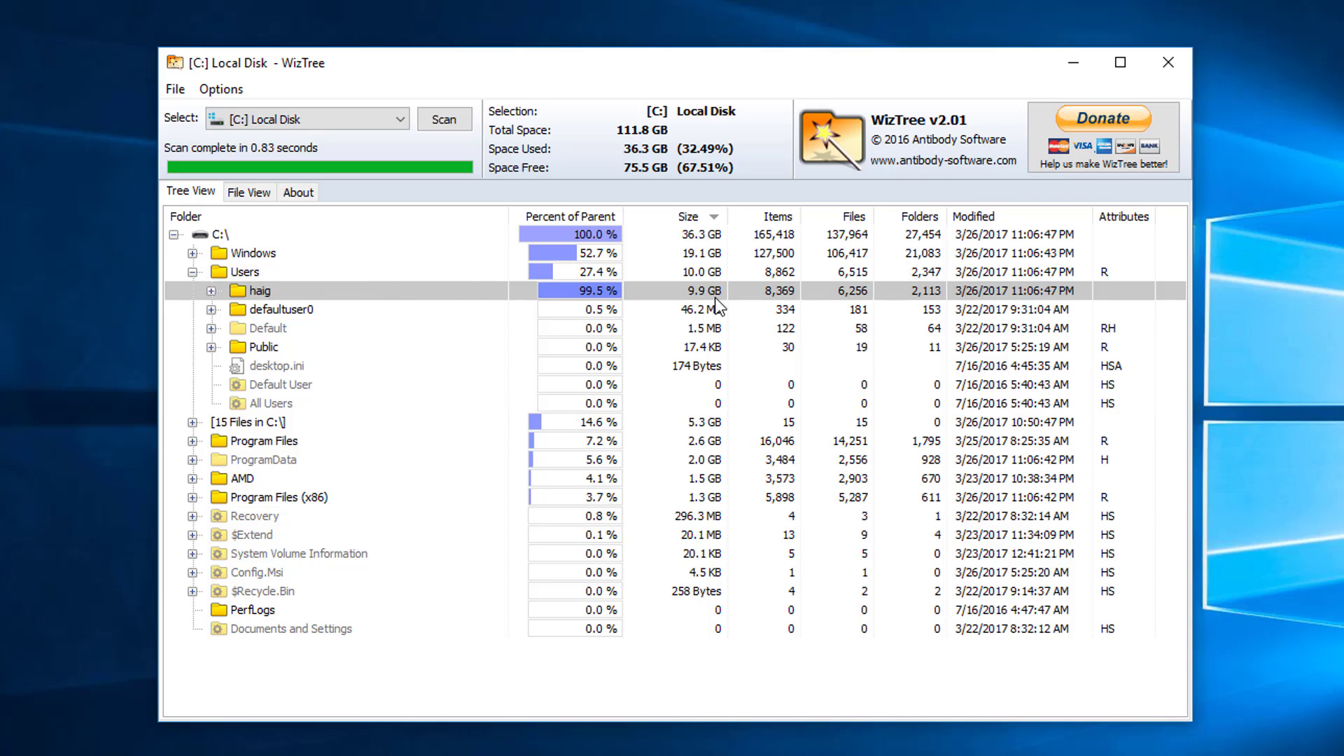
click(211, 291)
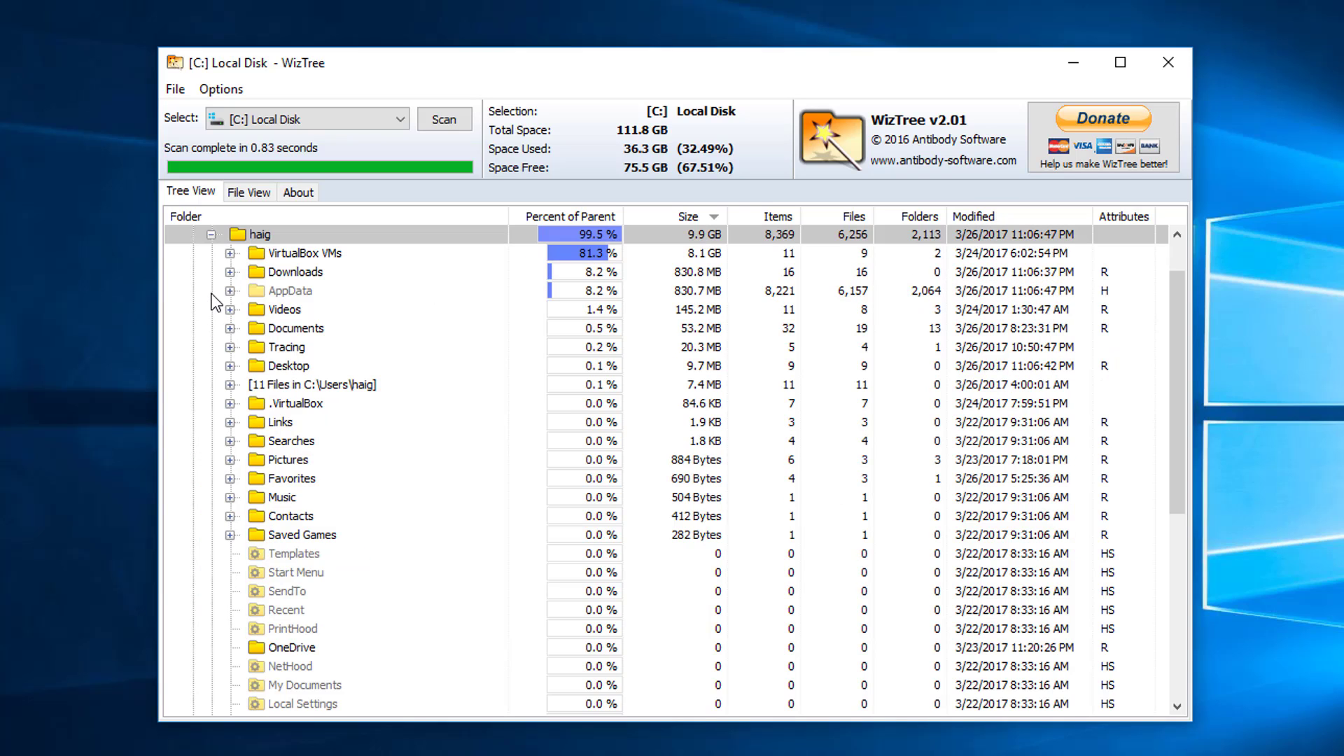
click(321, 255)
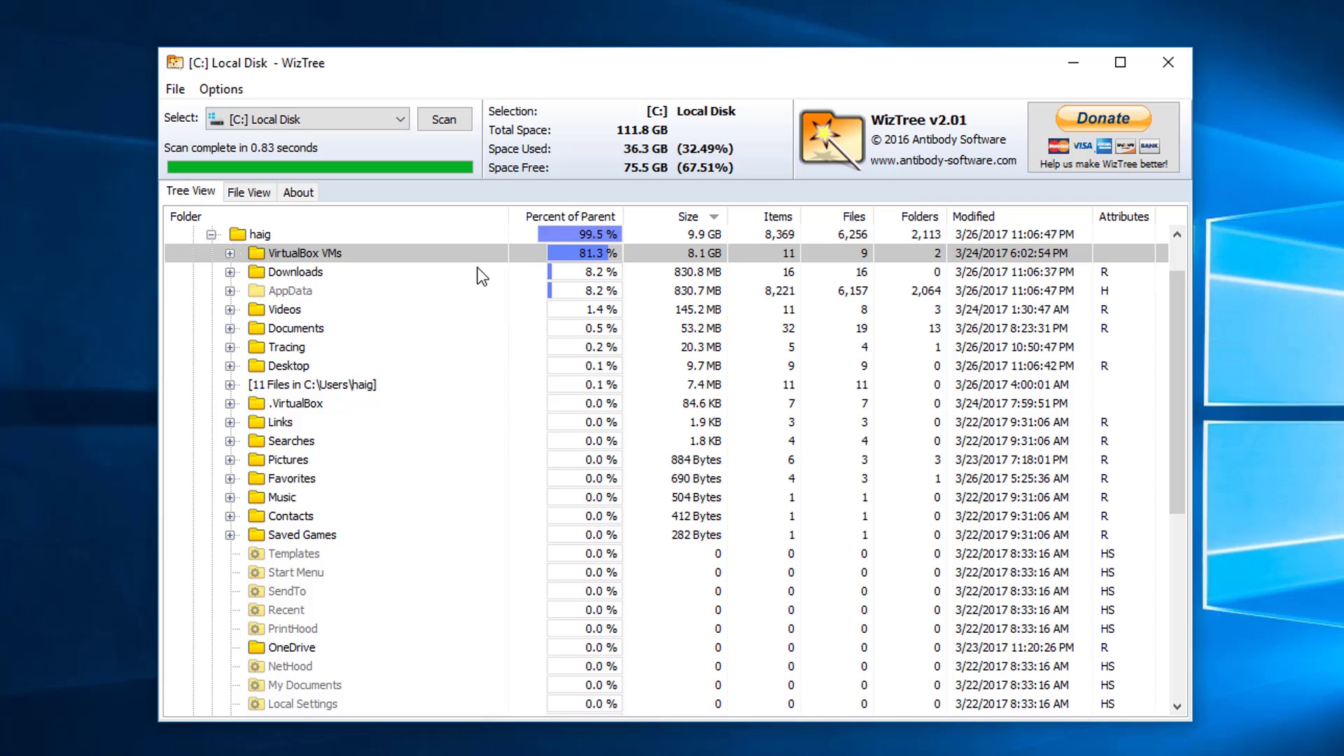
click(229, 272)
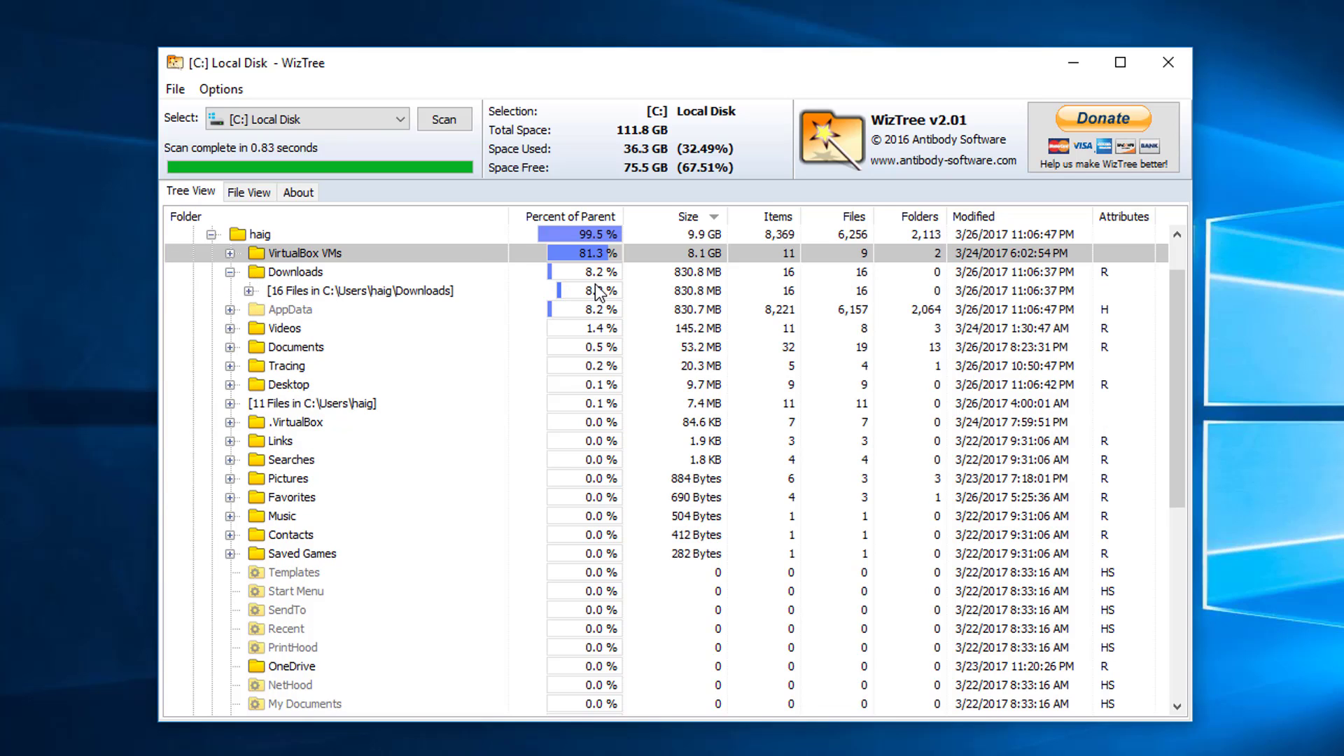
click(476, 289)
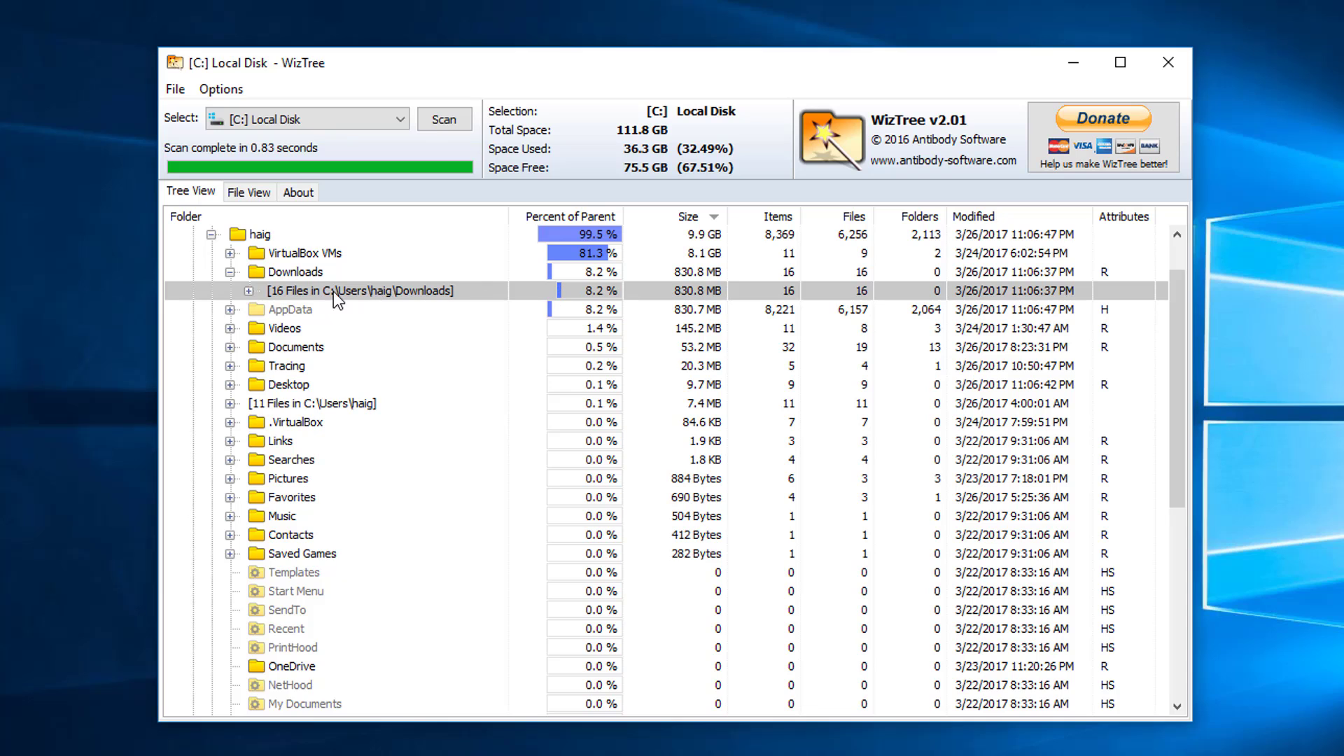
Open Downloads via Explore Folder and delete all 15 files.
click(276, 273)
right_click(279, 279)
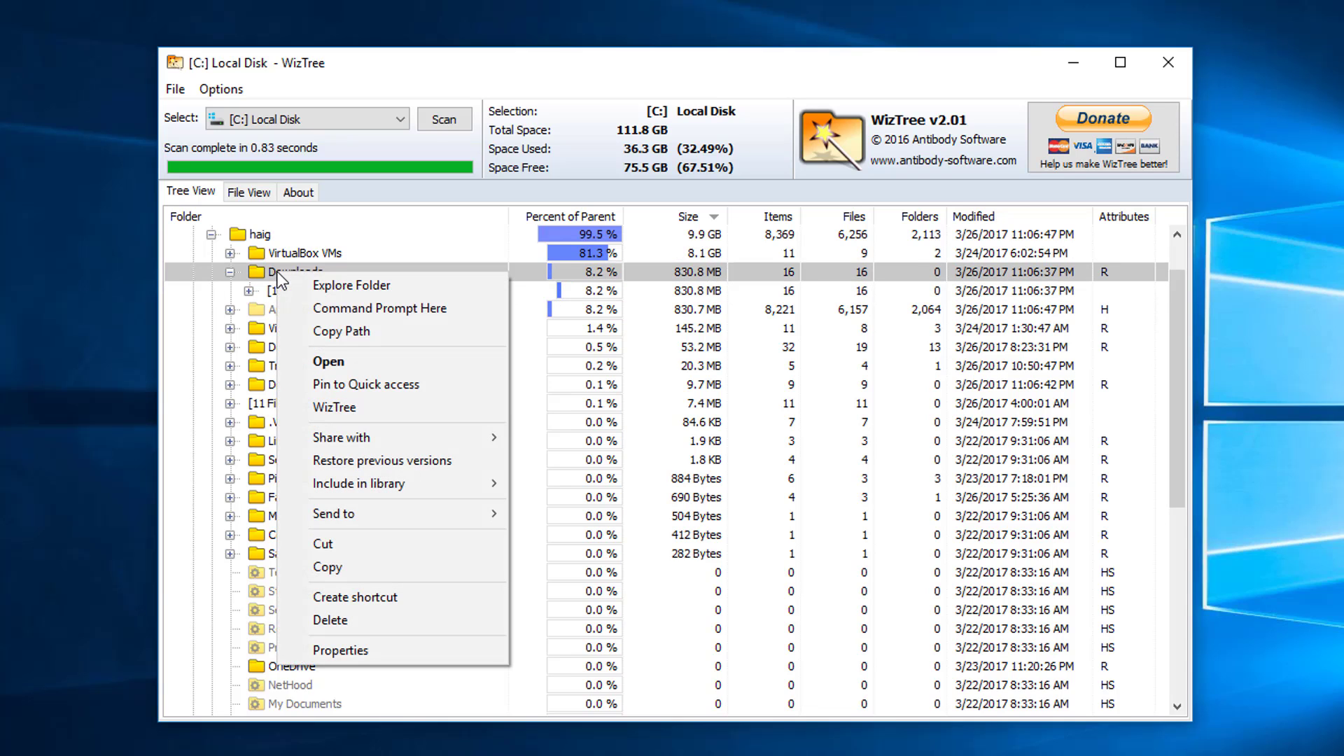
click(324, 287)
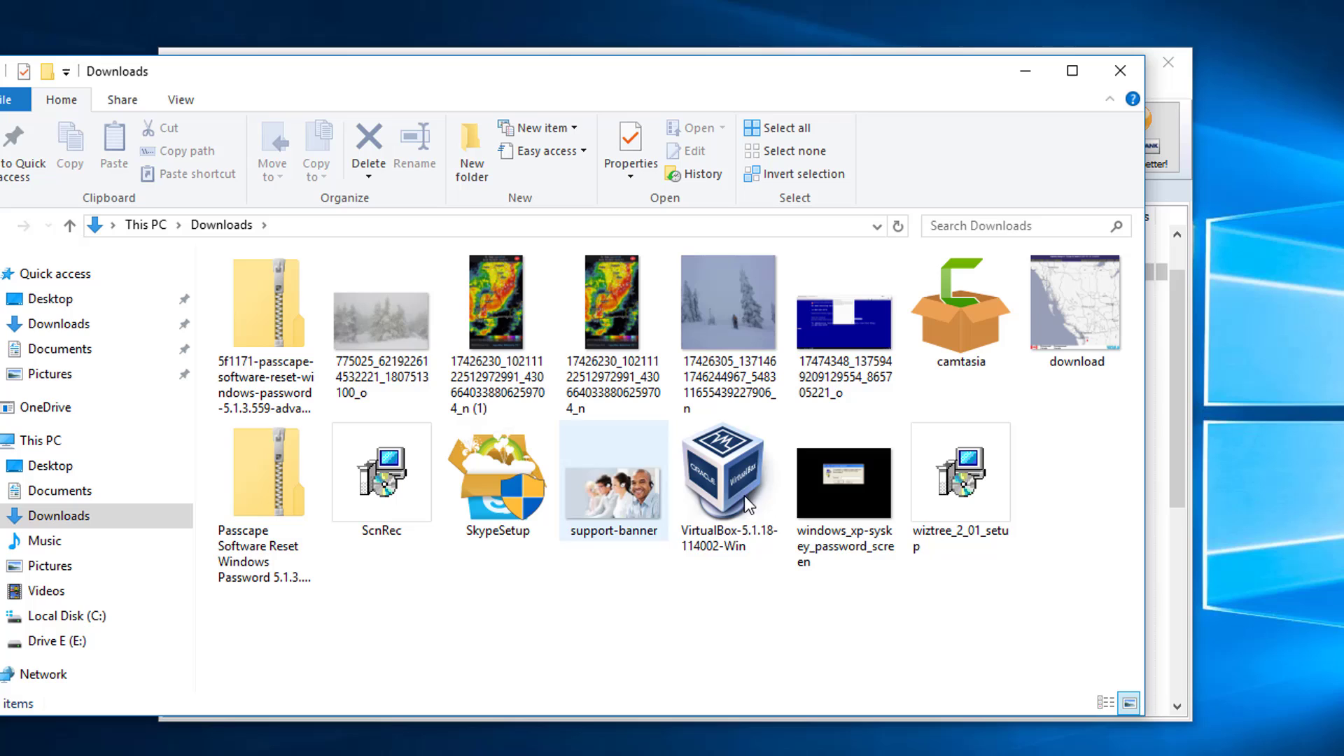
drag(1060, 603, 275, 297)
right_click(275, 297)
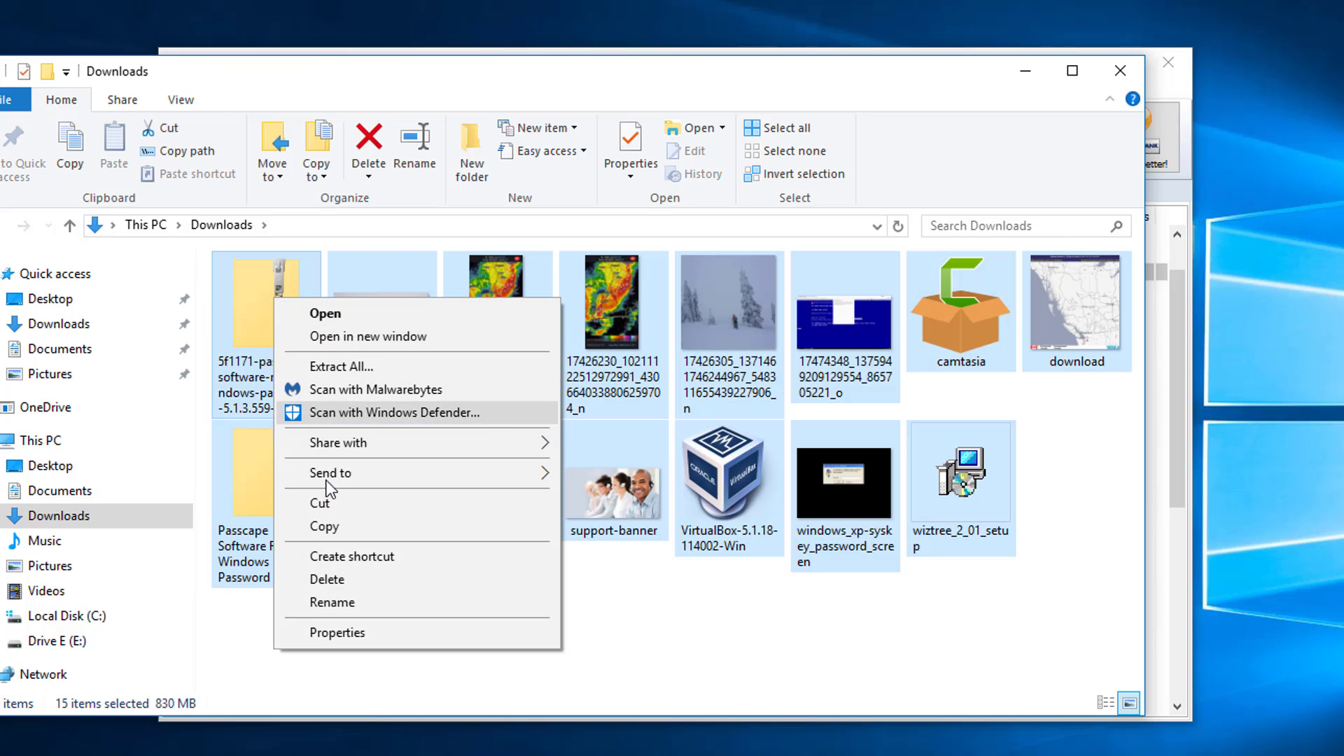
click(323, 579)
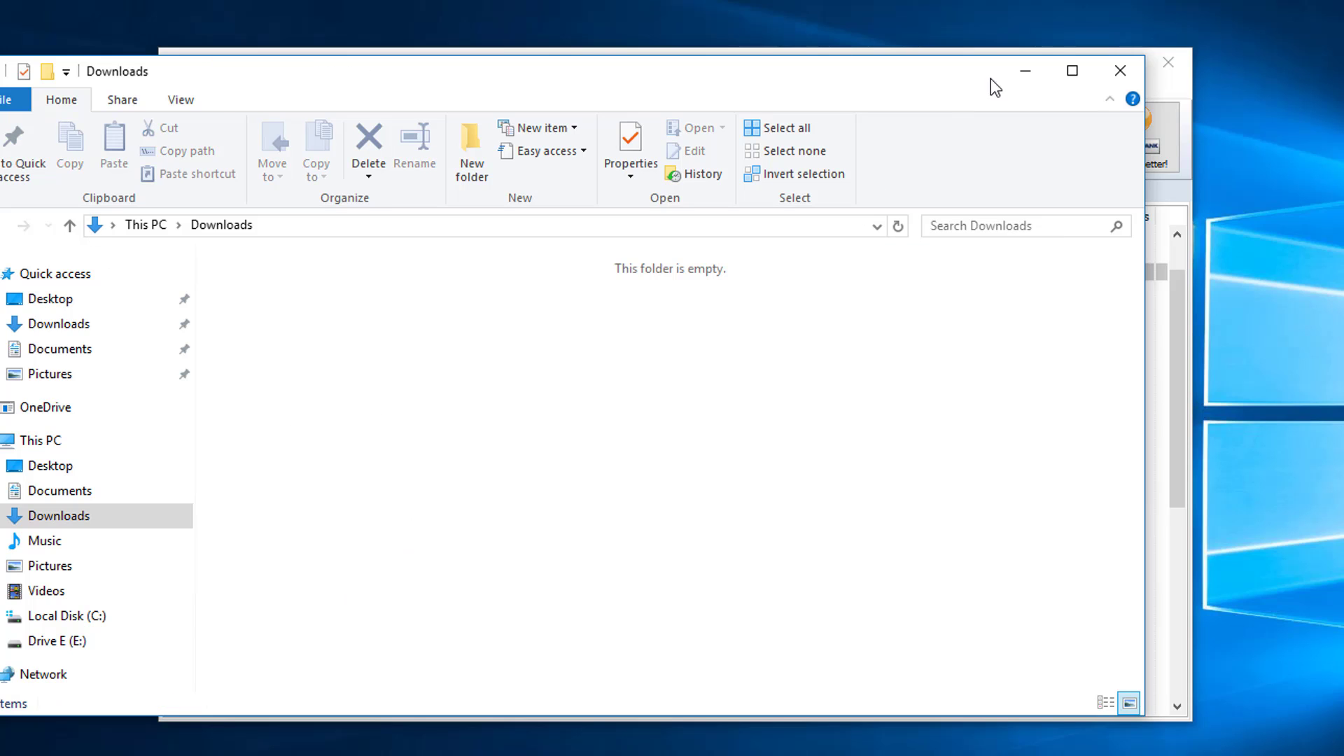
click(1120, 78)
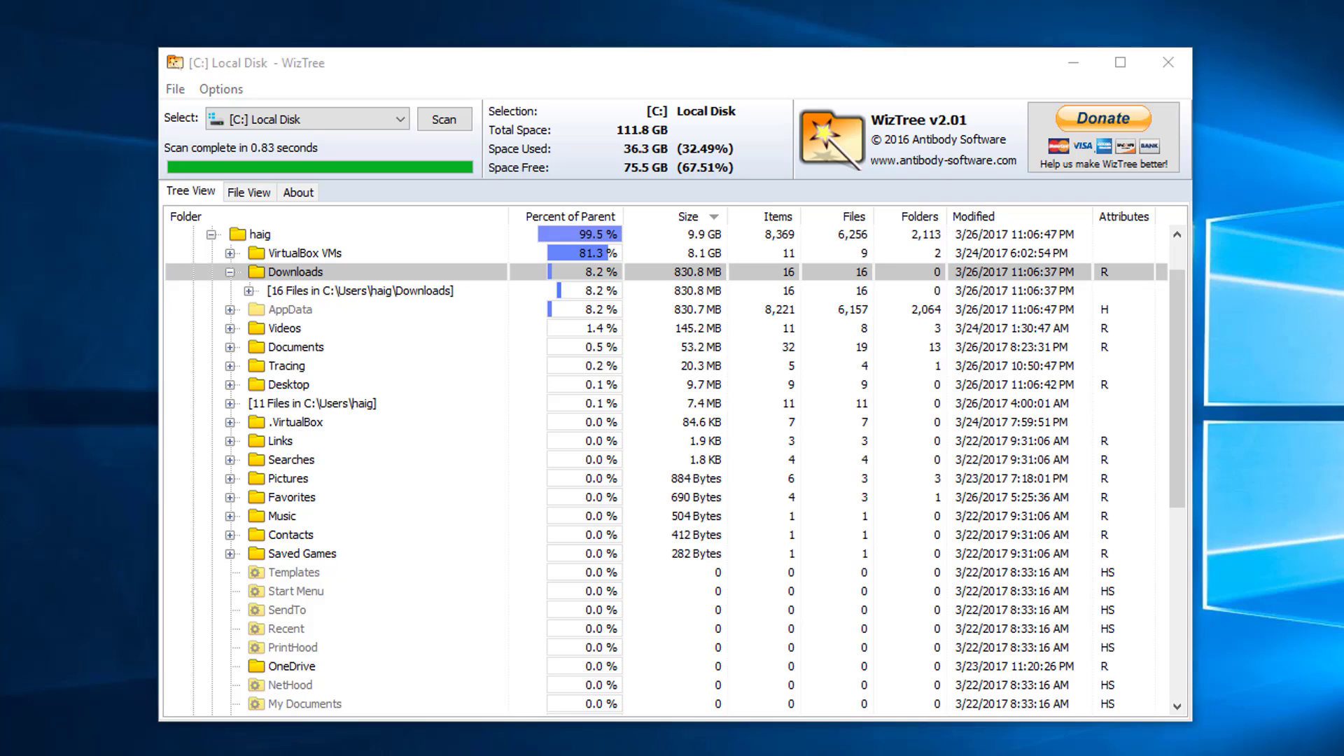
Confirm the deletion, rescan C: so Downloads shows 282 bytes, and right-click VirtualBox VMs.
click(788, 399)
click(446, 119)
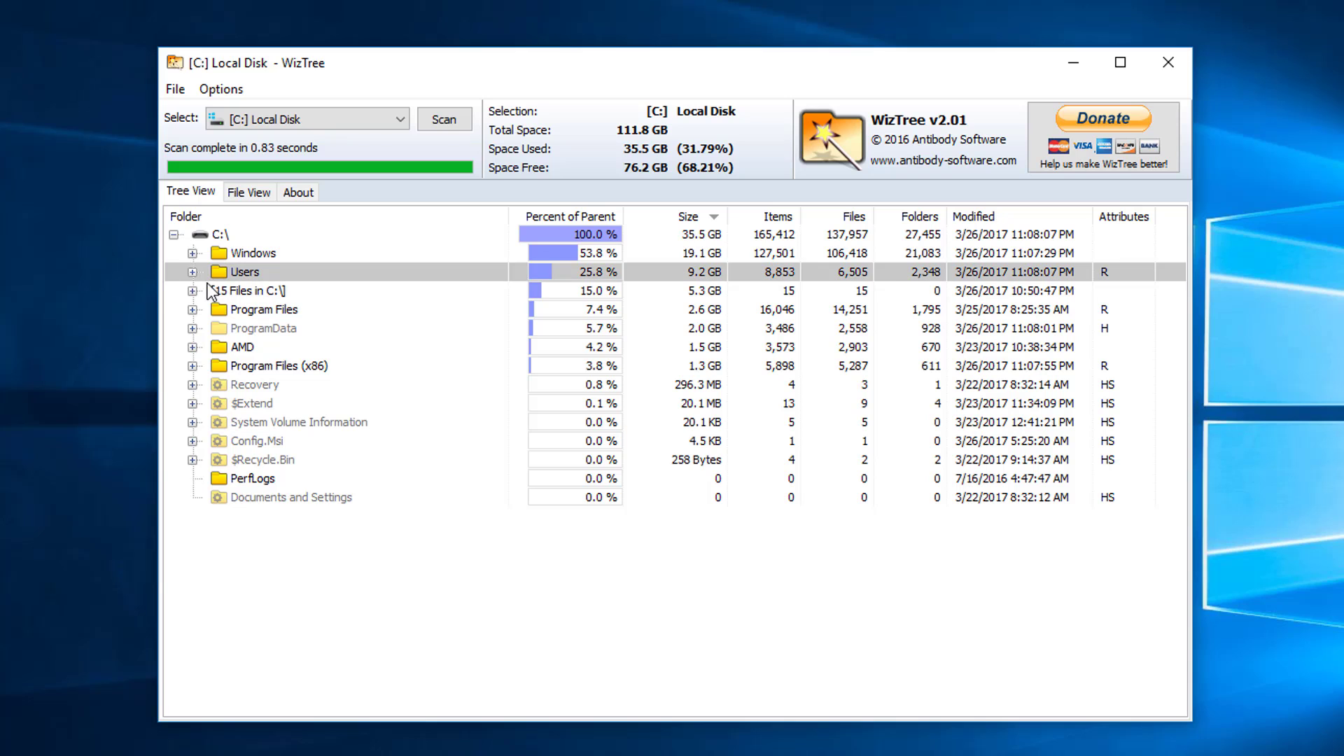
click(191, 272)
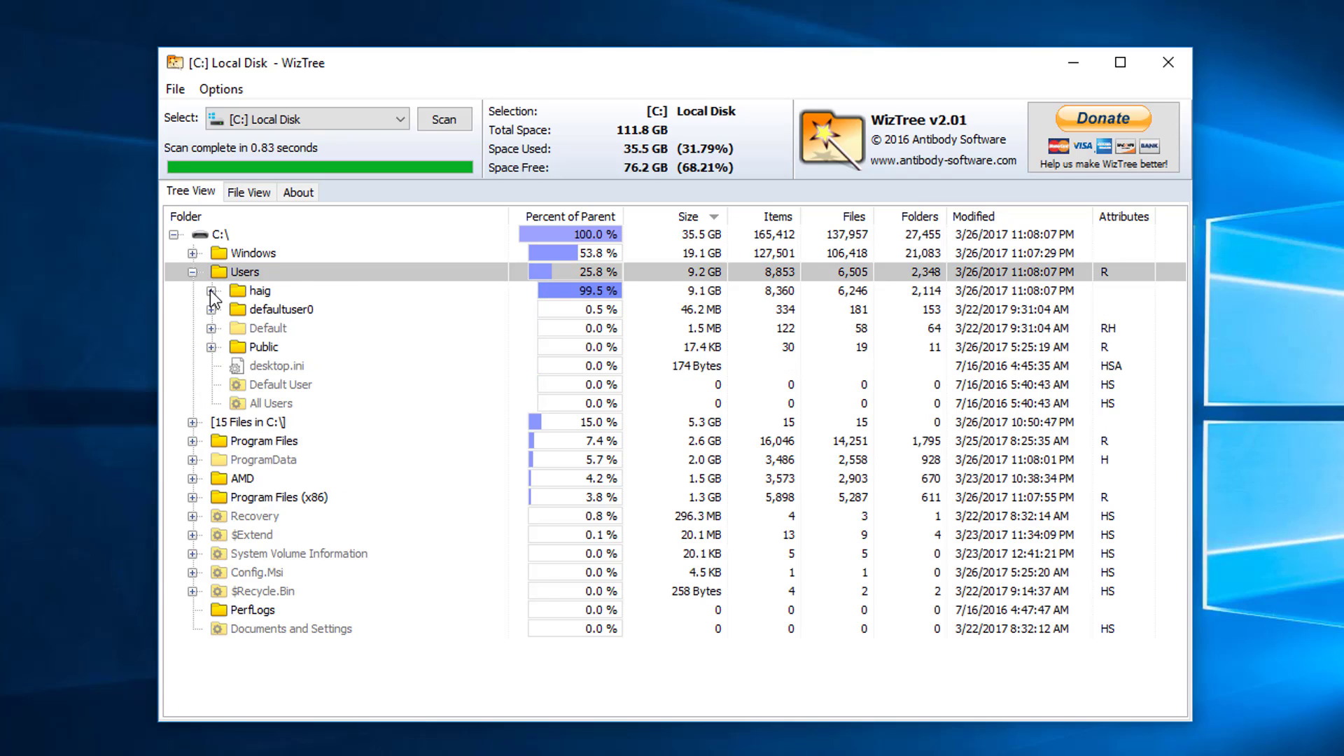
click(210, 291)
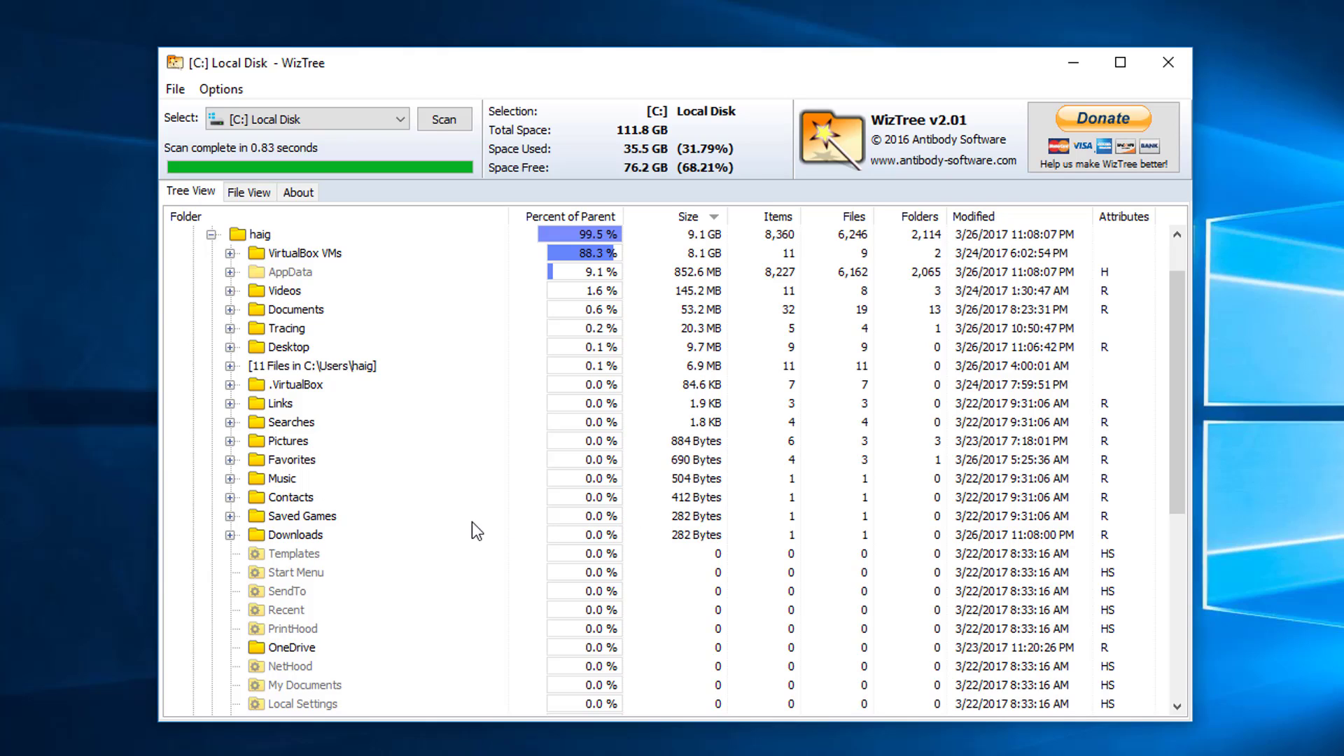
click(295, 255)
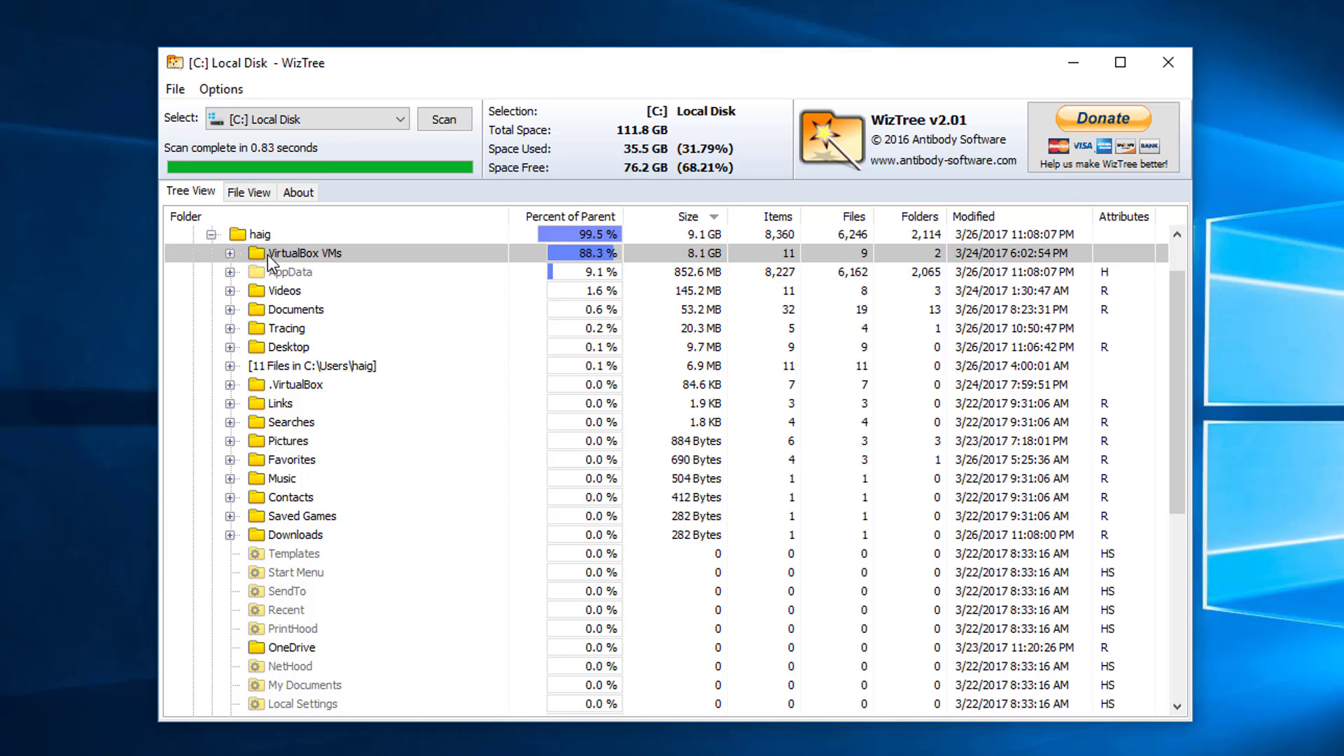
right_click(267, 255)
Explore VirtualBox VMs and inspect the Windows 7 VM files without deleting anything.
click(320, 266)
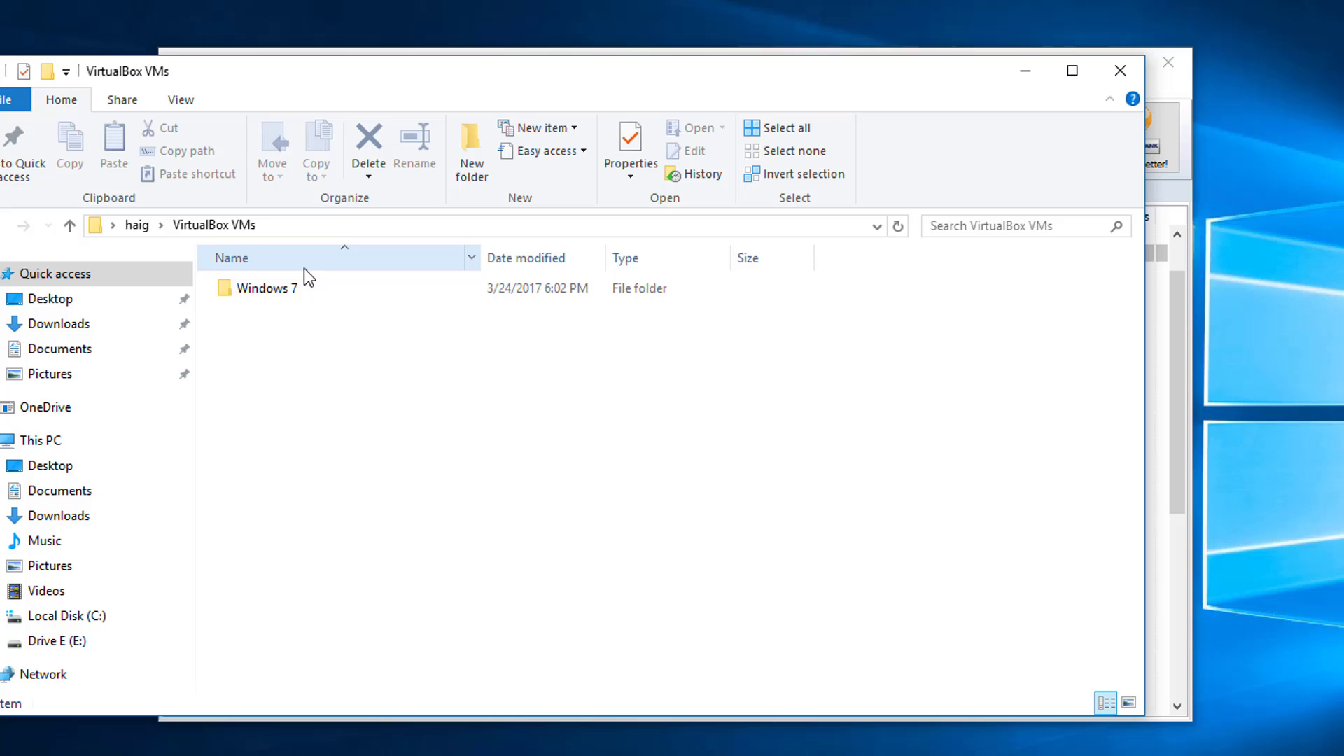
double_click(264, 289)
drag(392, 527, 179, 259)
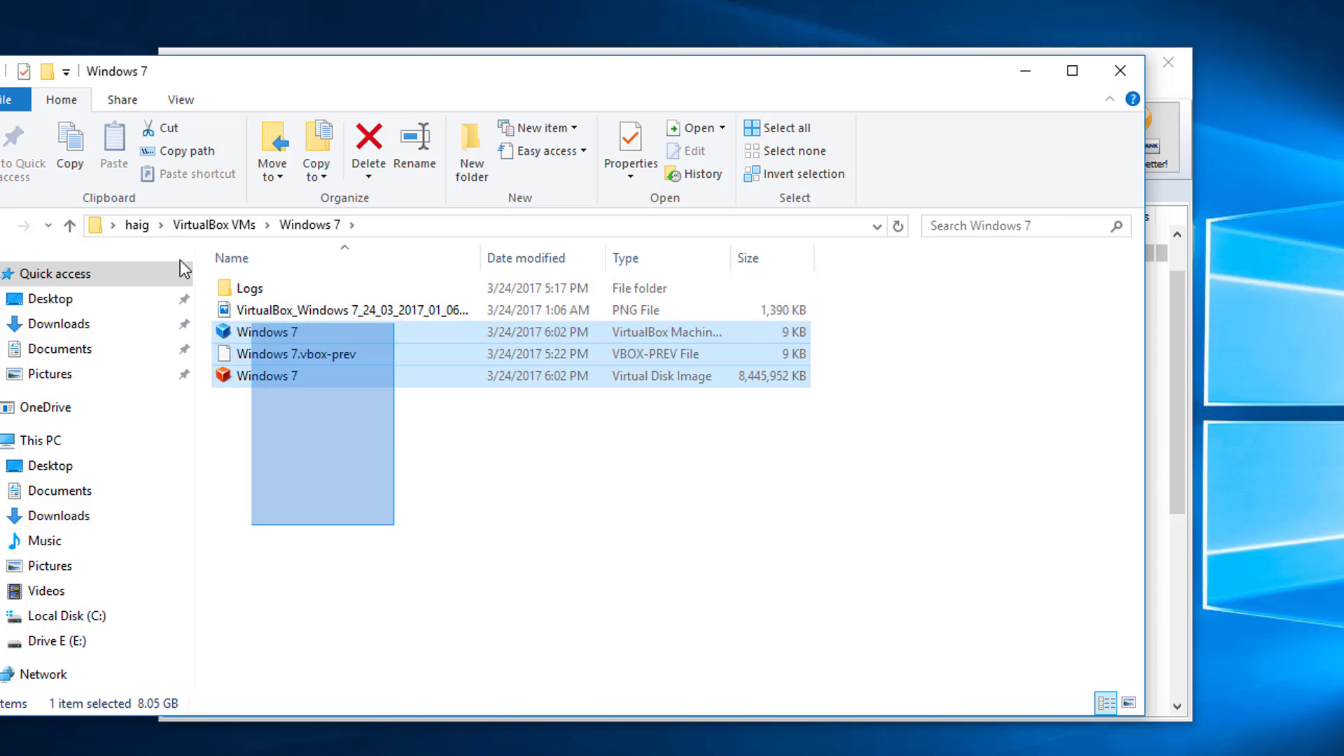
click(214, 225)
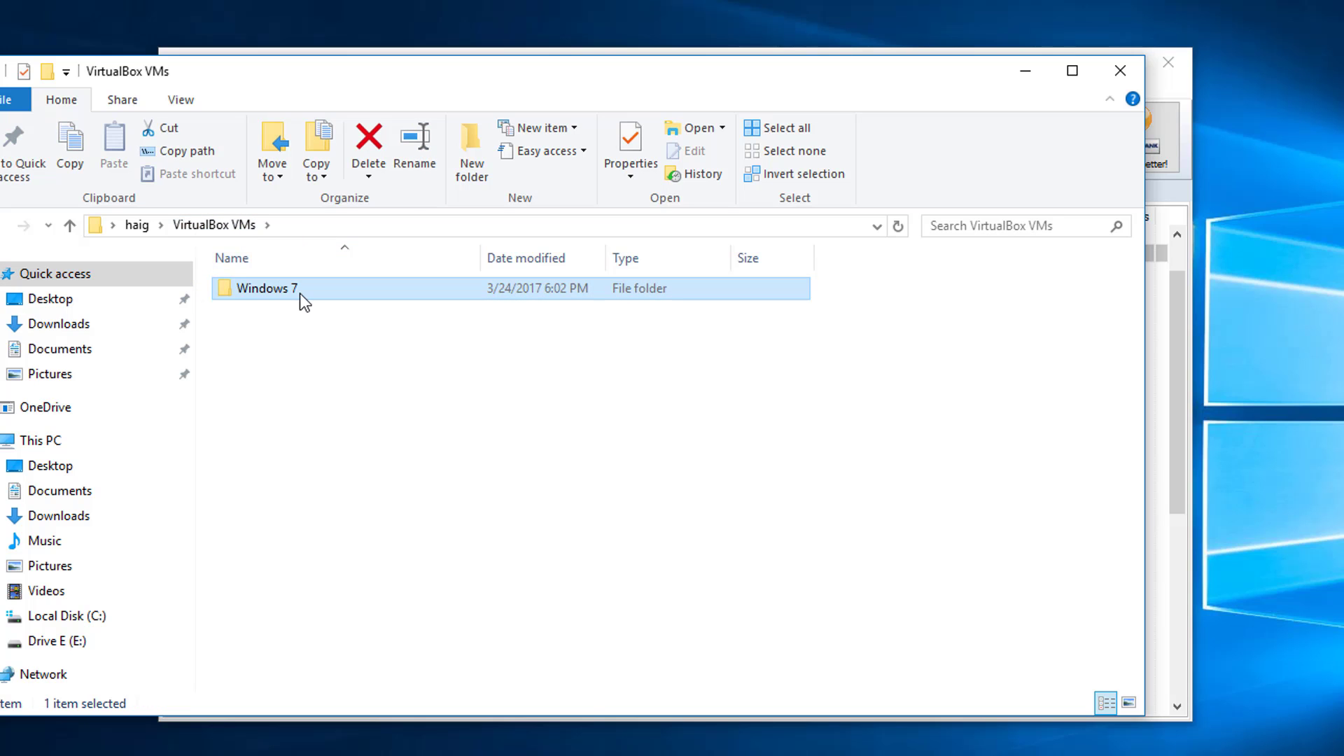
right_click(300, 293)
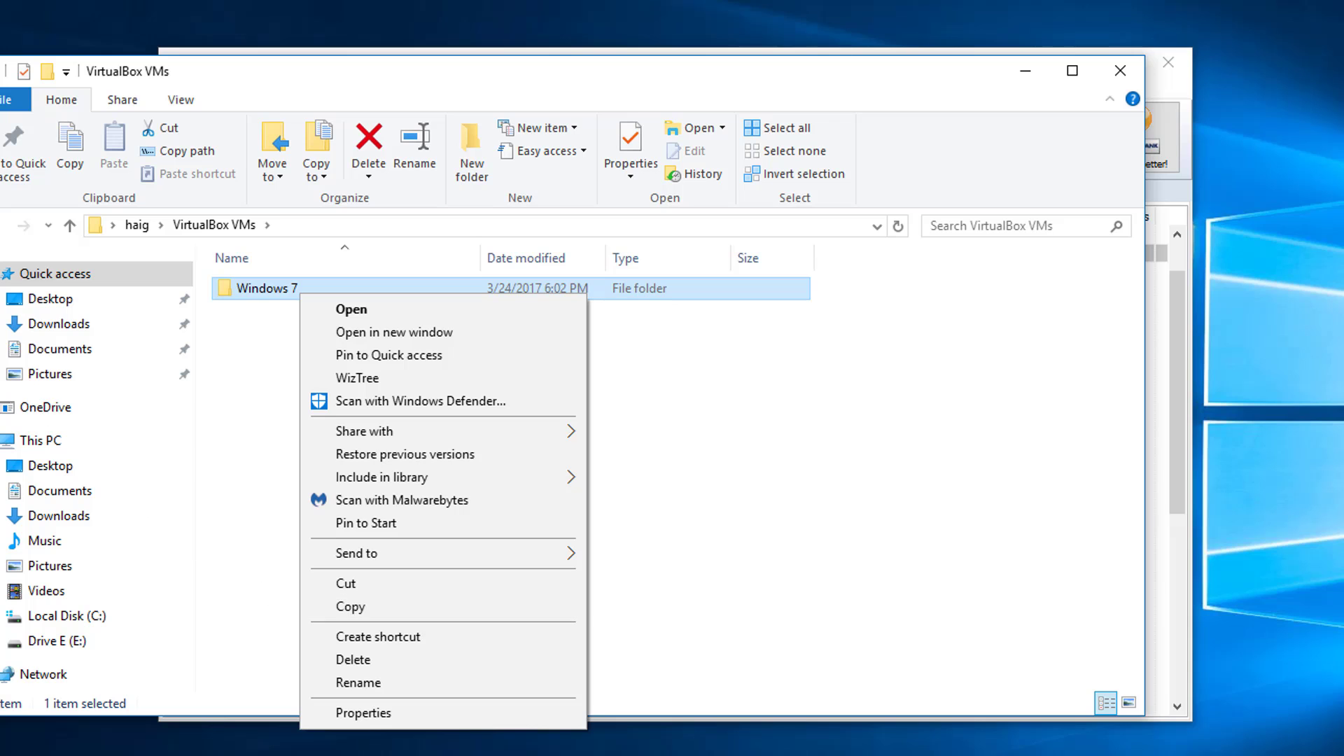
key(Escape)
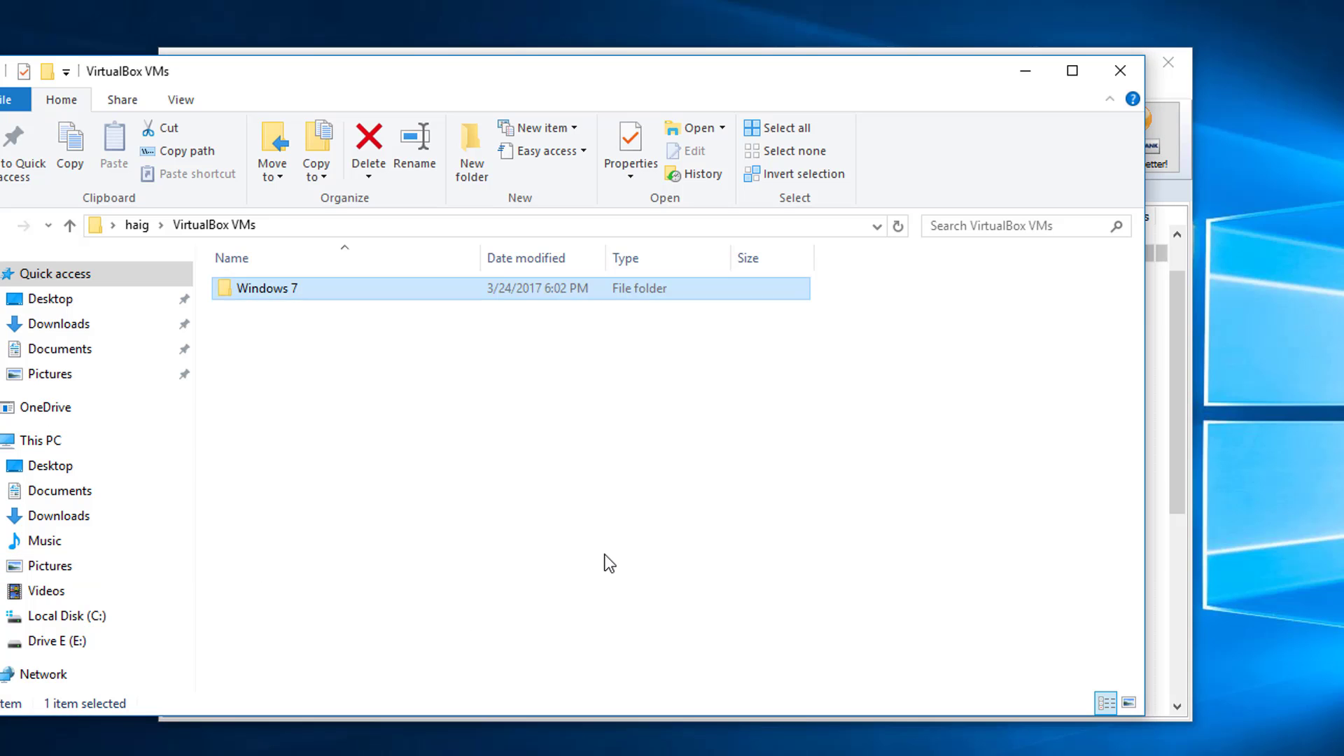
click(606, 560)
click(1120, 70)
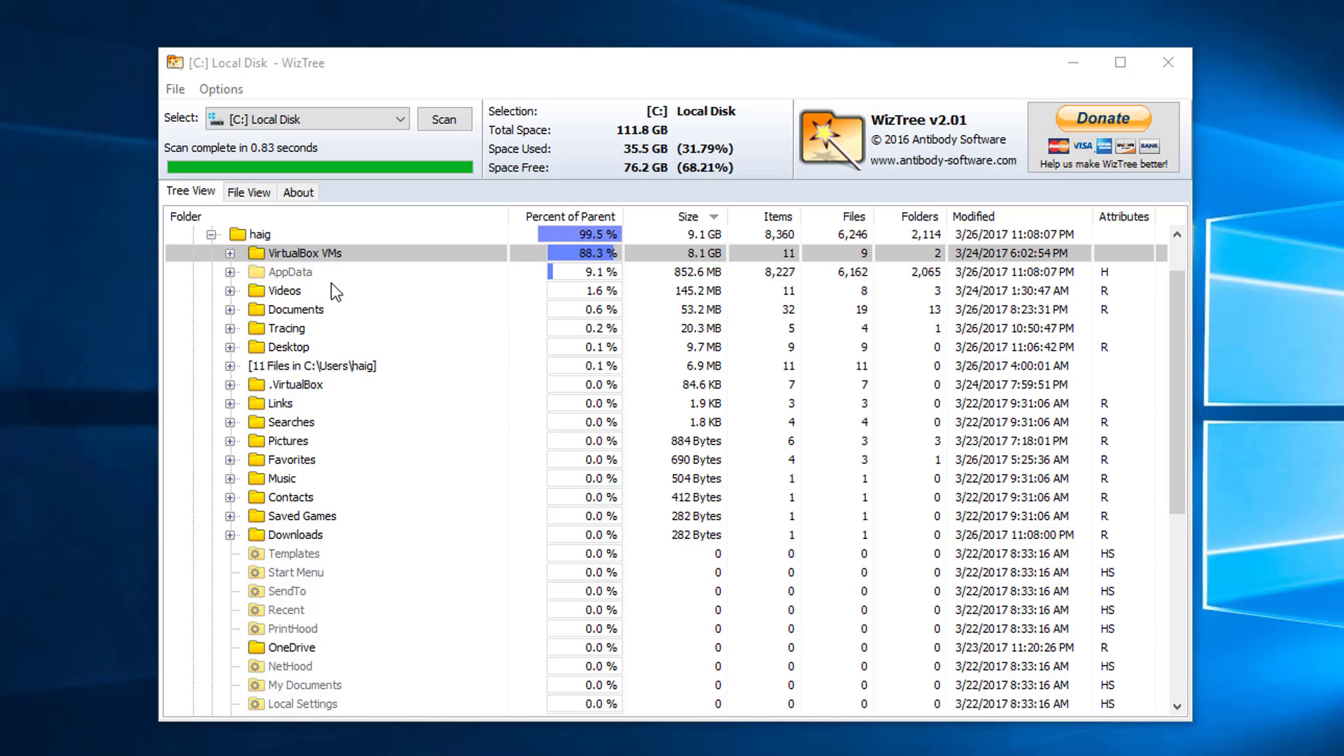
scroll(325, 292, up, 1)
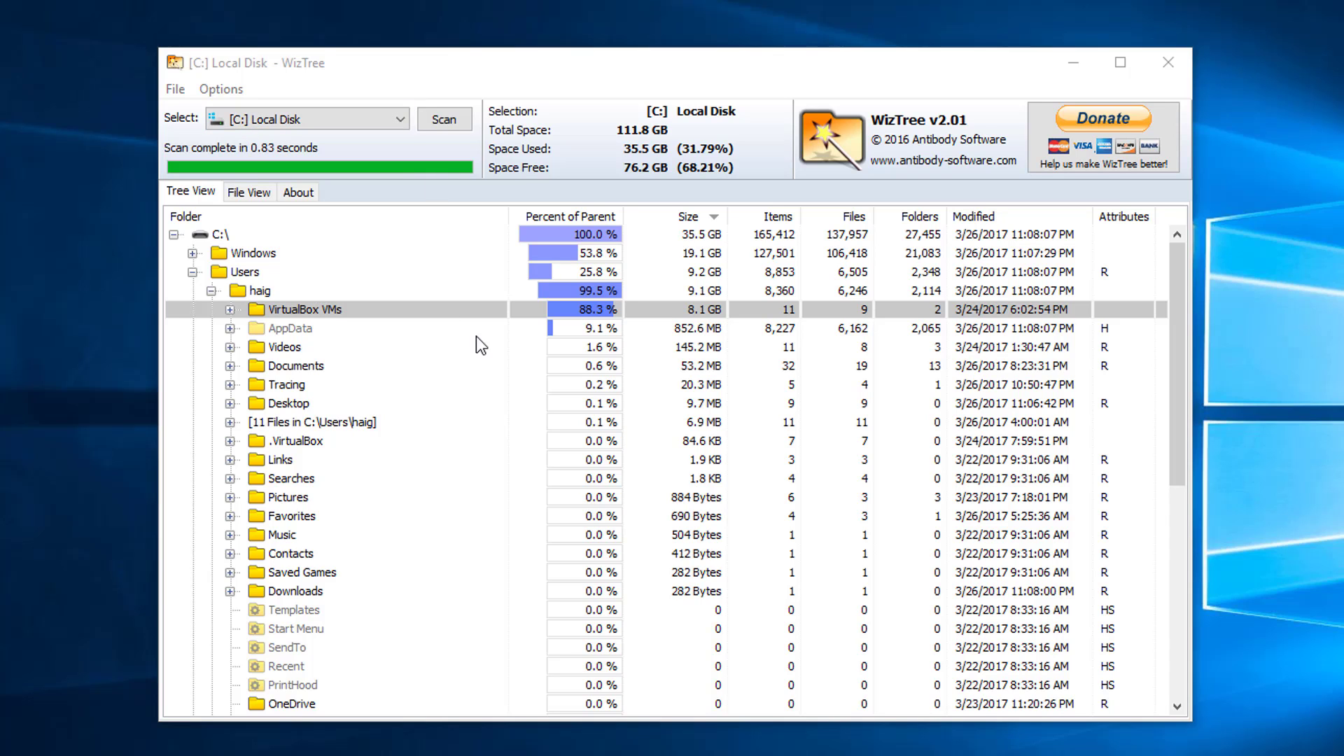
scroll(471, 442, down, 3)
scroll(417, 446, up, 3)
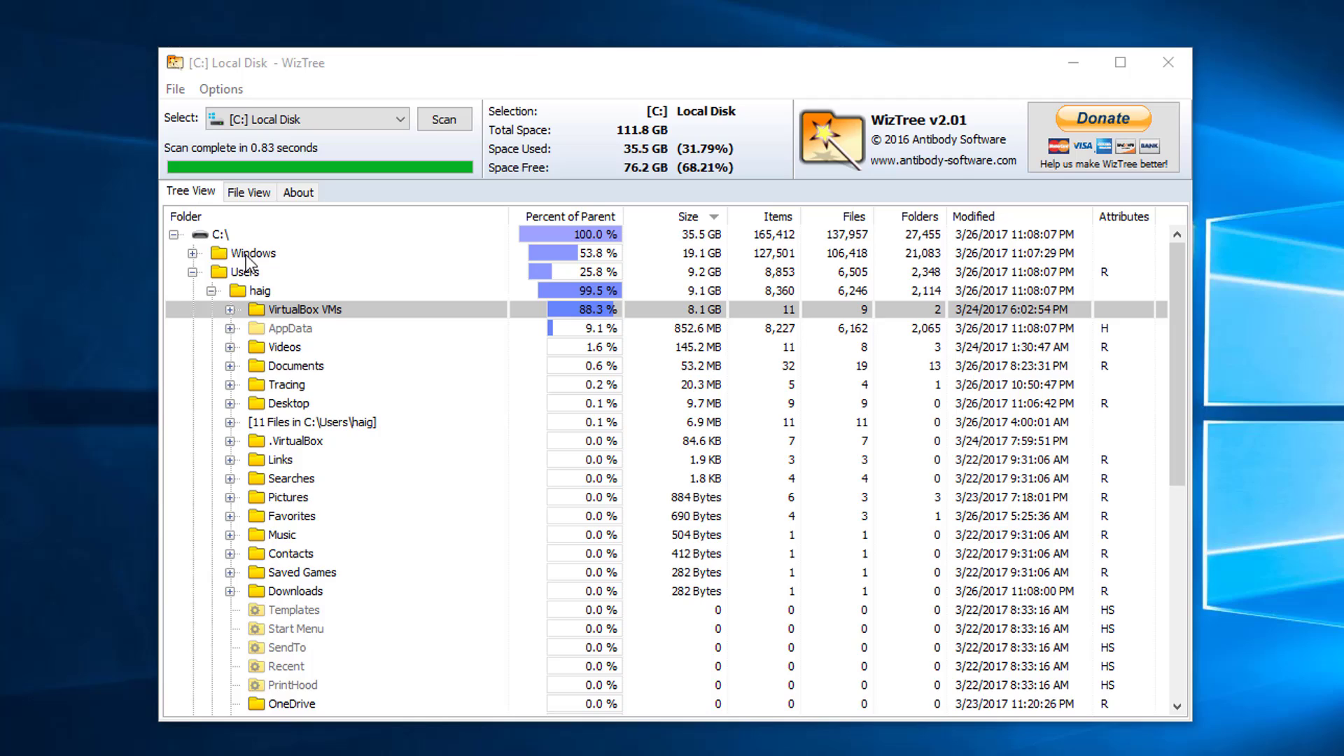